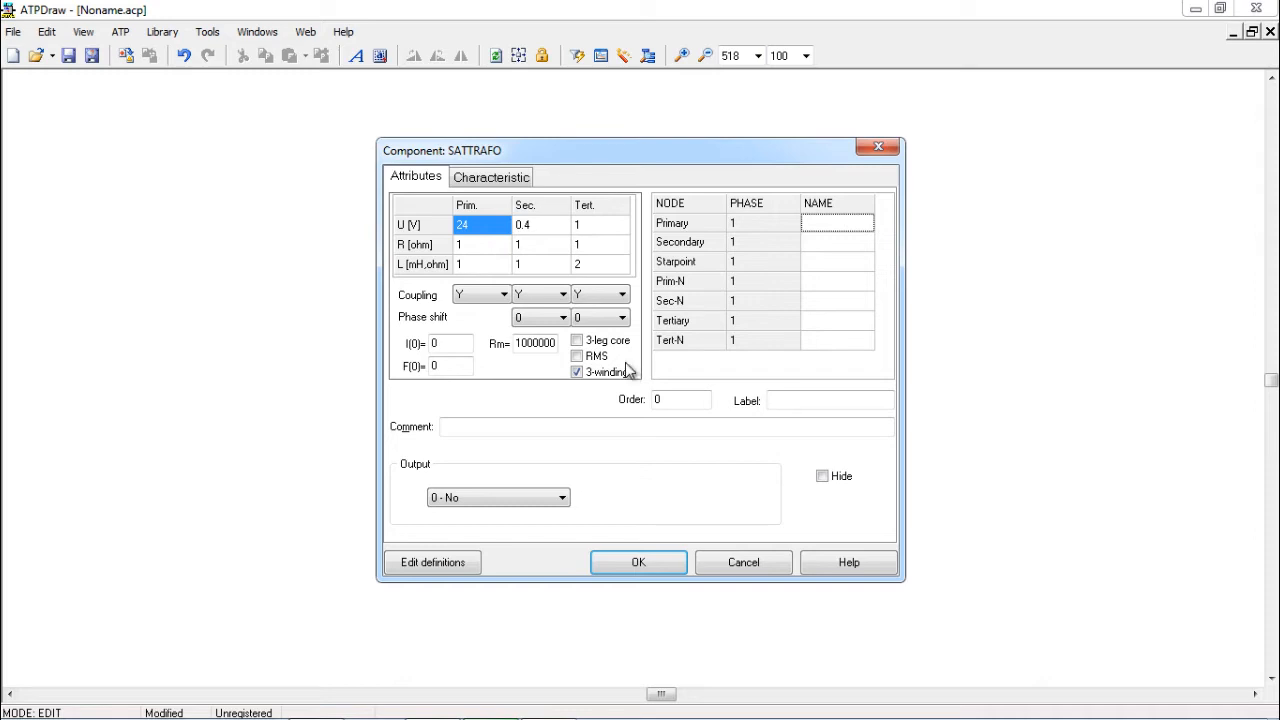
Review the coupling types available for the primary winding and the phase shift values available for the secondary
left_click(501, 300)
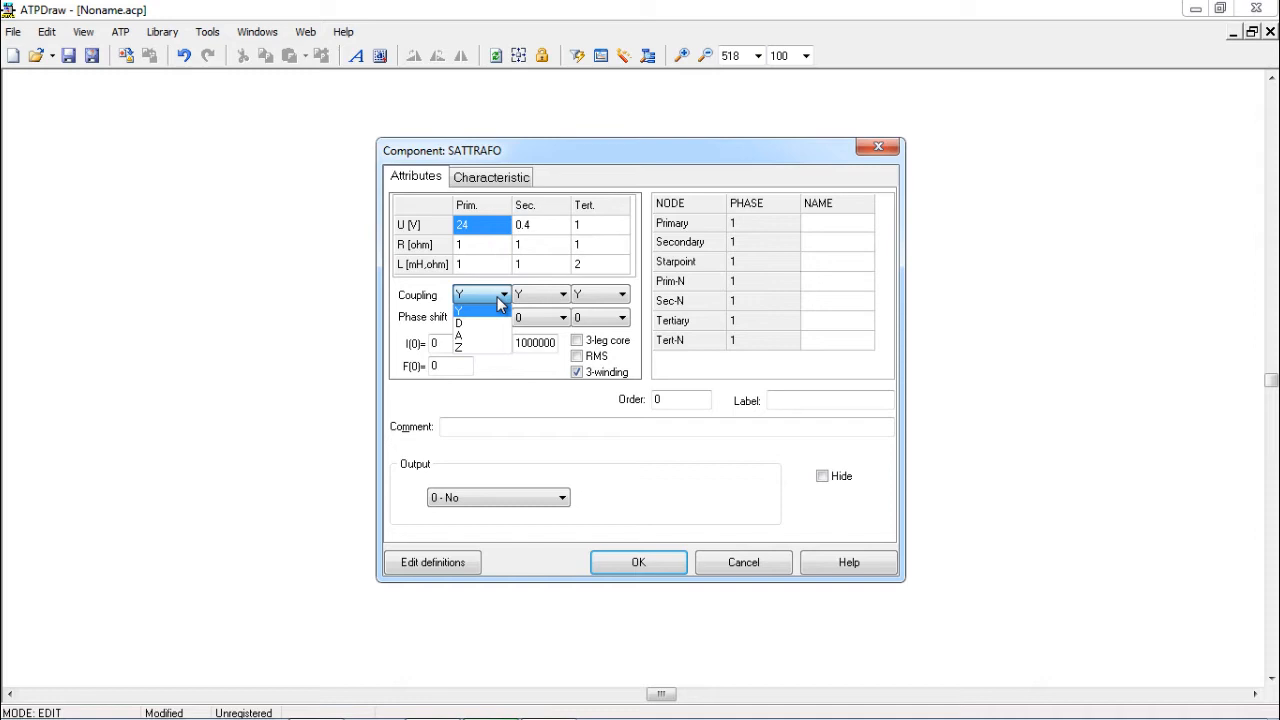
left_click(501, 300)
left_click(549, 320)
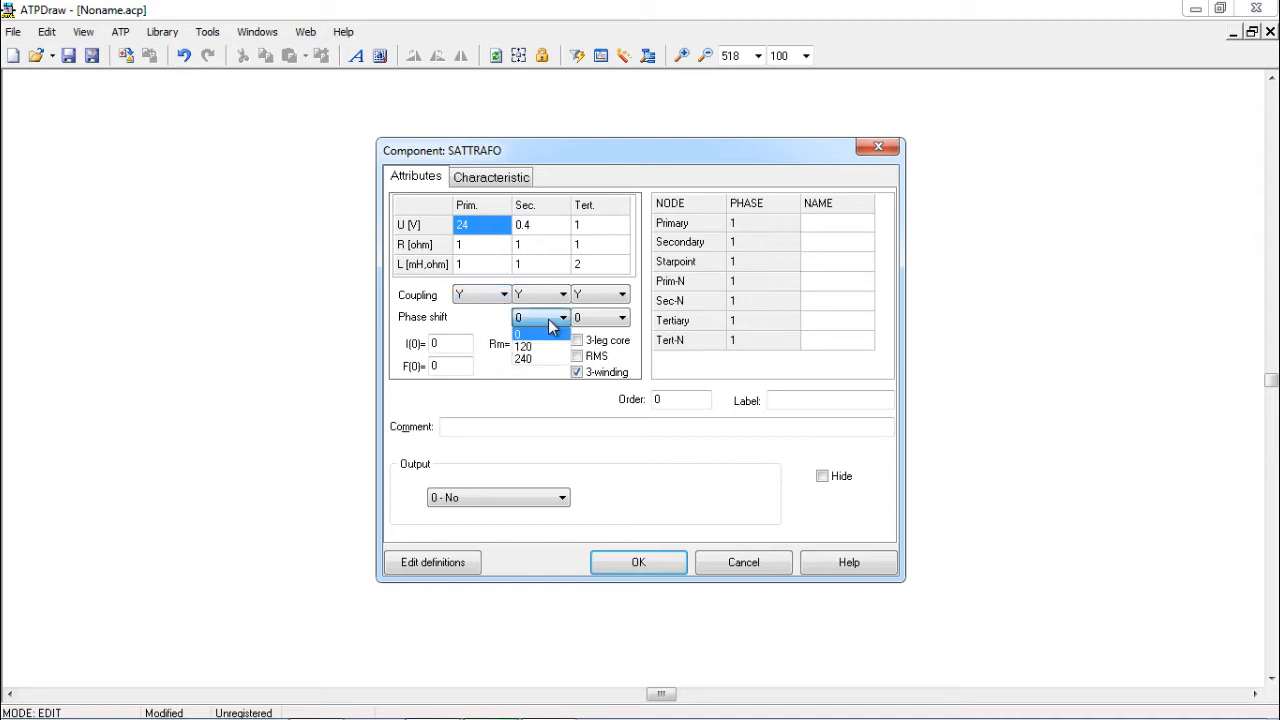
left_click(549, 325)
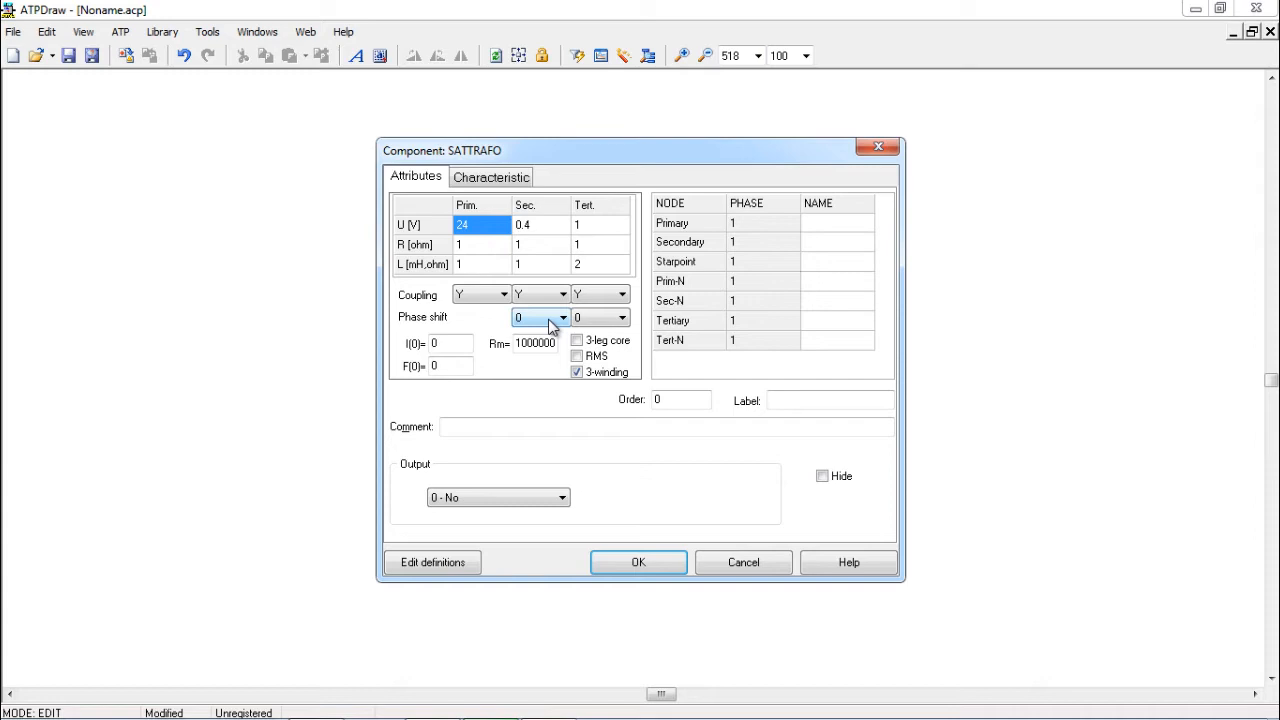
Try the 3-leg core and RMS options, and turn off the transformer's 3-winding option
left_click(577, 341)
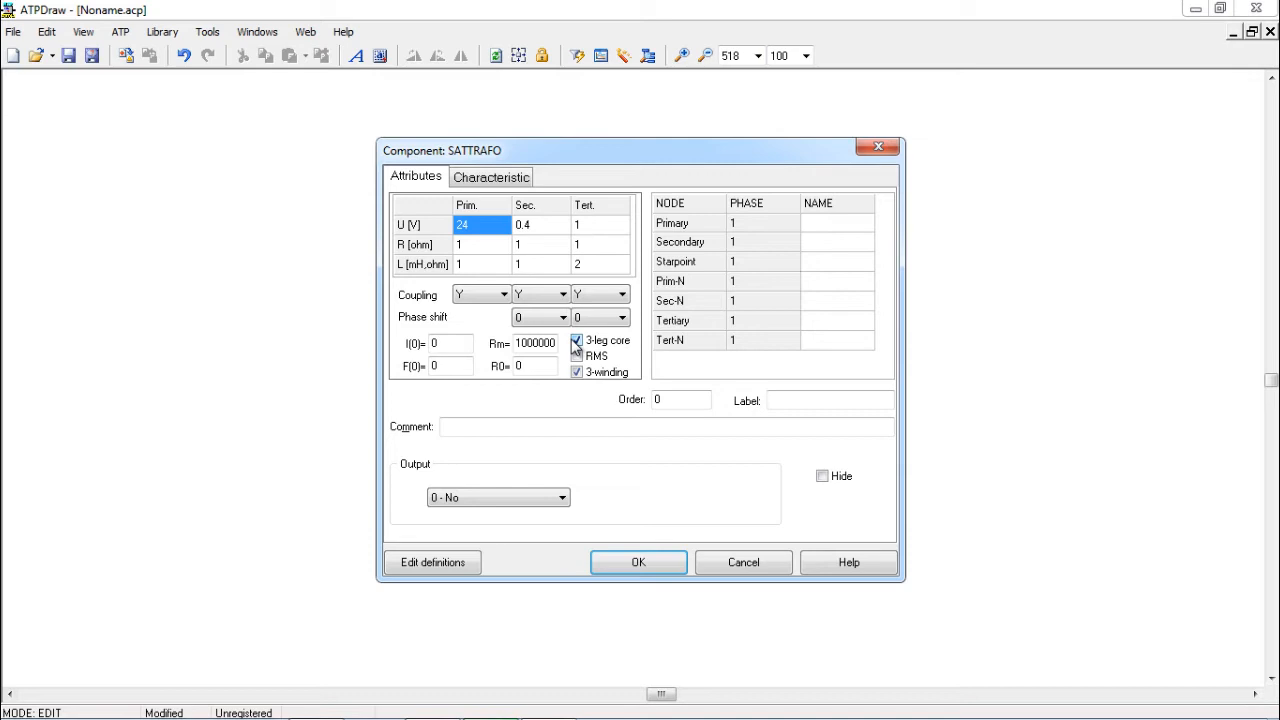
left_click(577, 342)
left_click(577, 356)
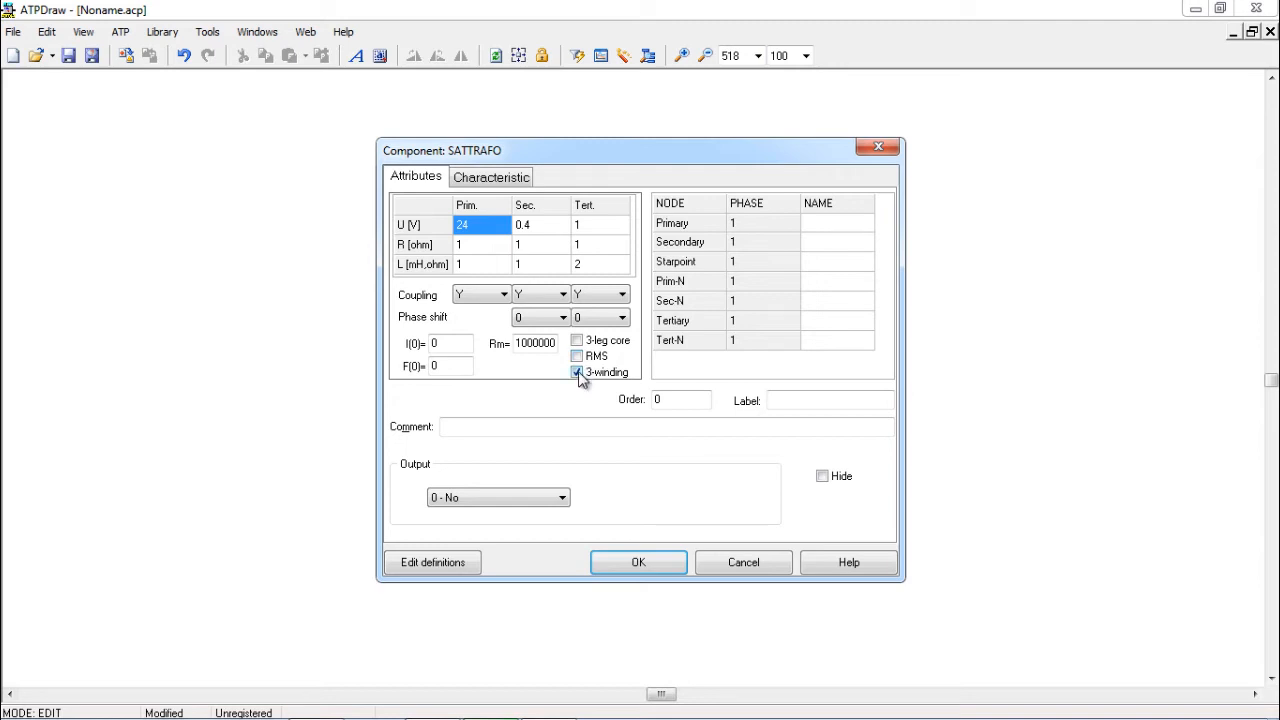
left_click(578, 373)
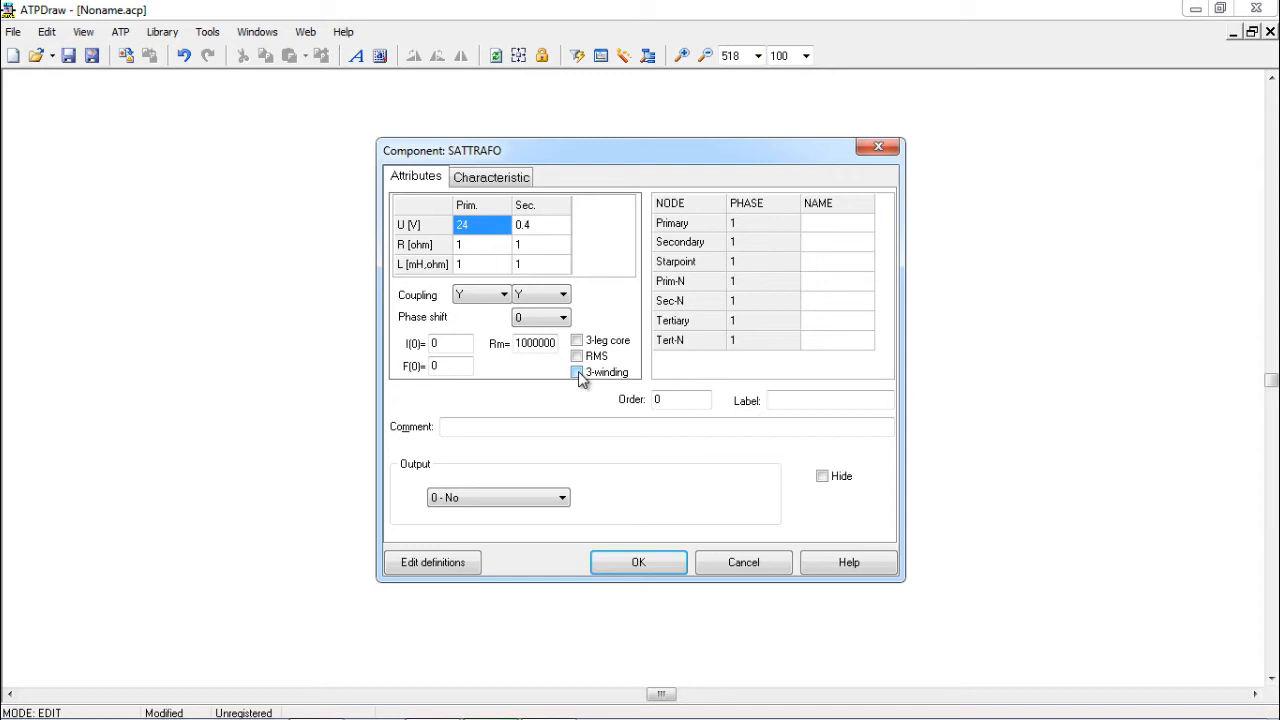
Try Z coupling for the primary winding with a Y secondary and a secondary phase shift of 0
left_click(505, 298)
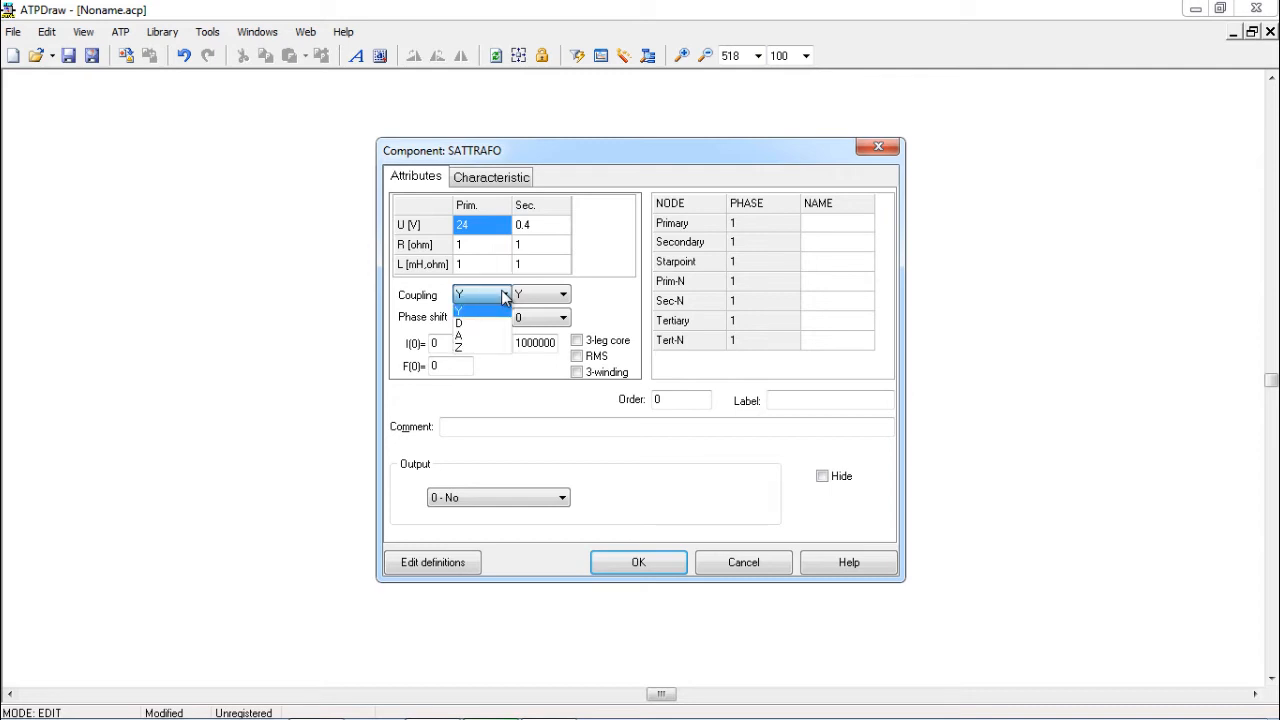
left_click(491, 347)
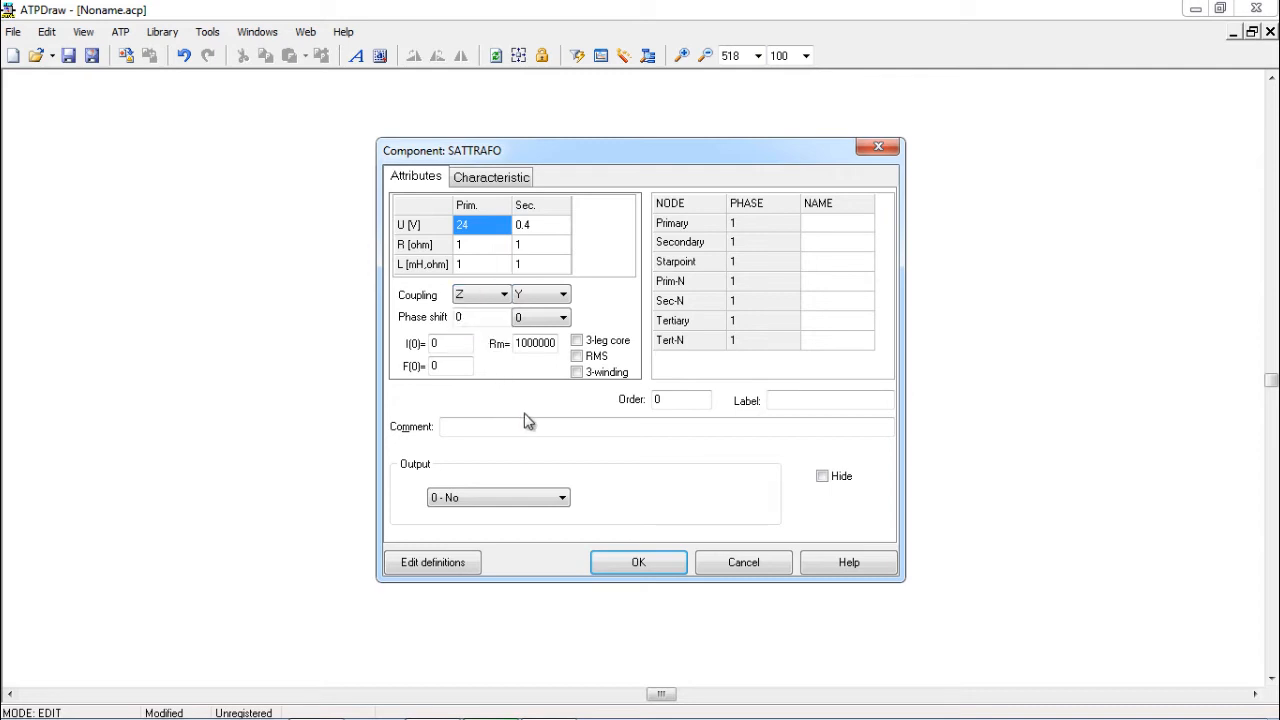
left_click(520, 318)
left_click(538, 333)
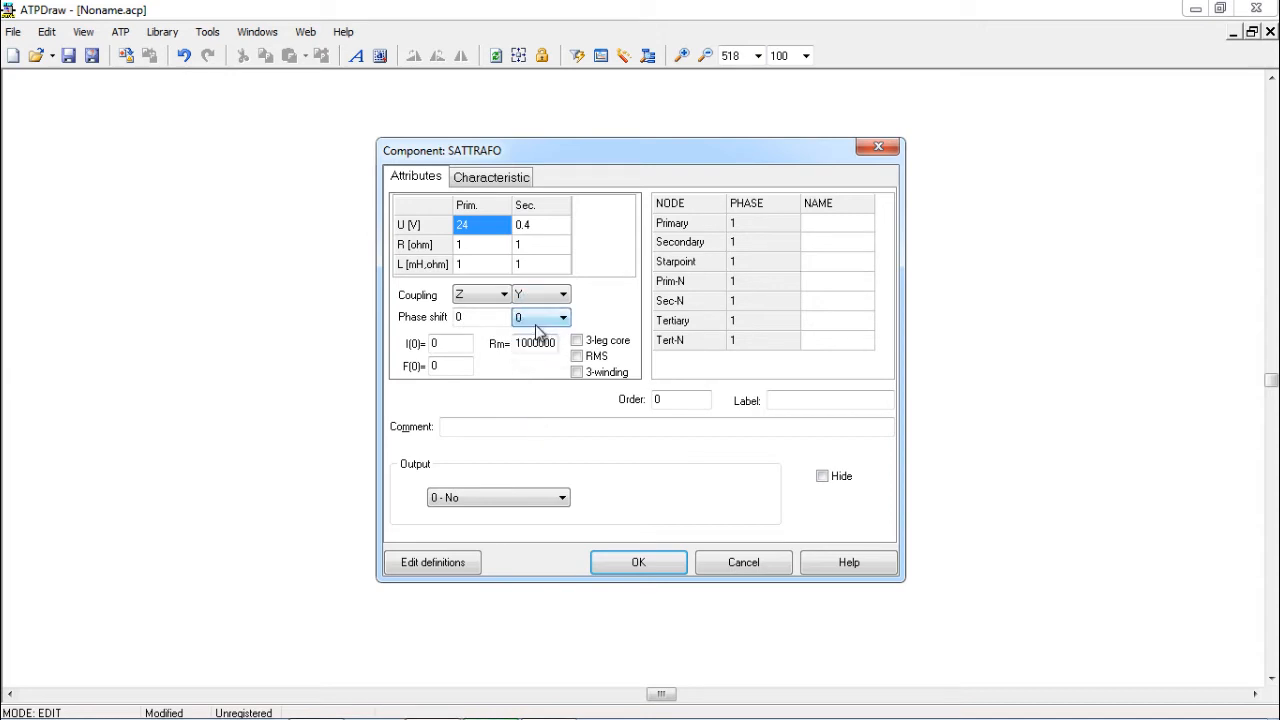
left_click(528, 294)
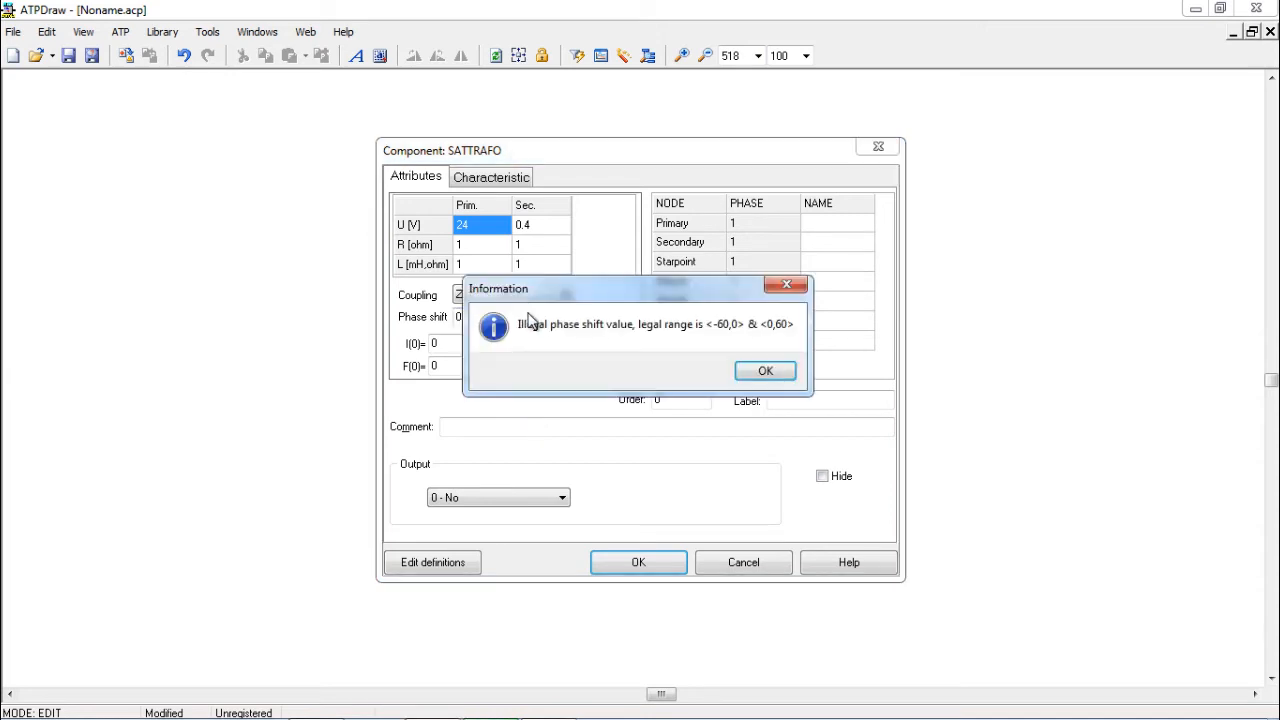
left_click(766, 372)
left_click(540, 296)
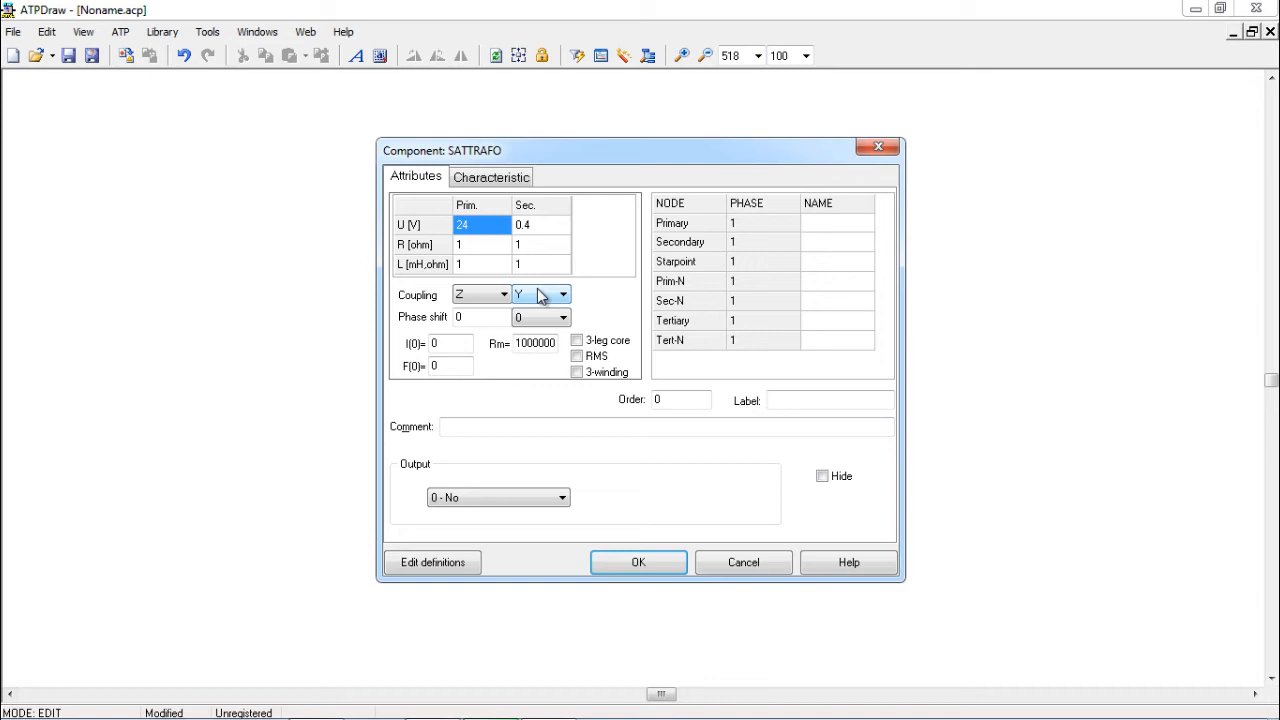
Set the transformer's primary voltage to 44000 V and its secondary voltage to 13800 V
left_click(475, 228)
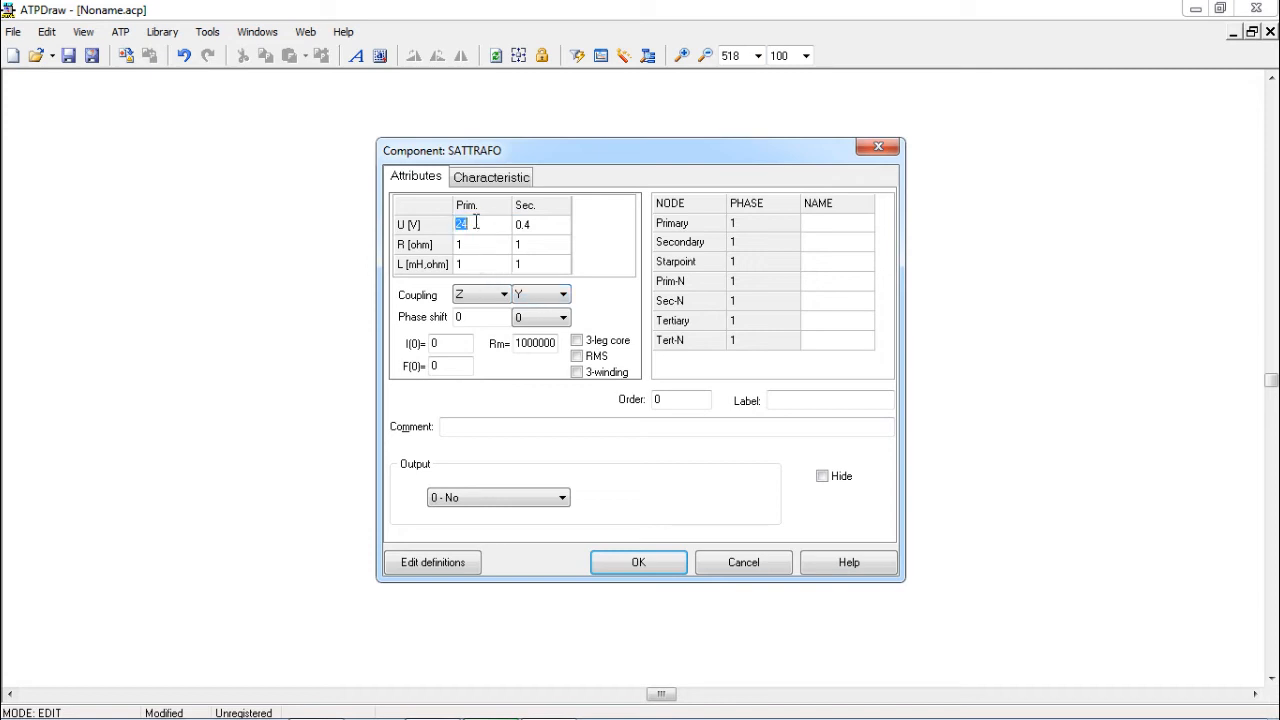
type("44000")
left_click(537, 231)
type("13")
type(".8")
key("BackSpace")
key("BackSpace")
type("800")
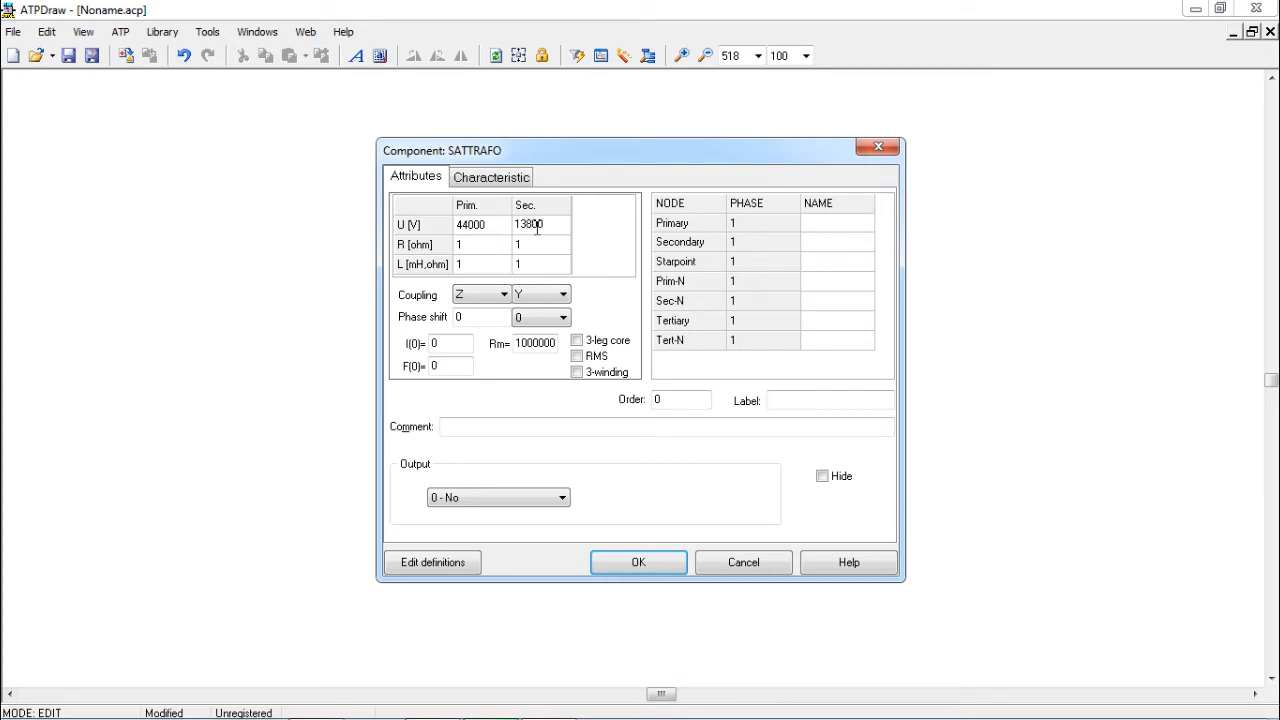
Set the winding resistances to 0.5832 ohm for the primary and 0.0193 ohm for the secondary
left_click(491, 250)
left_click(491, 248)
type("0.5832")
left_click(536, 243)
type("0.0")
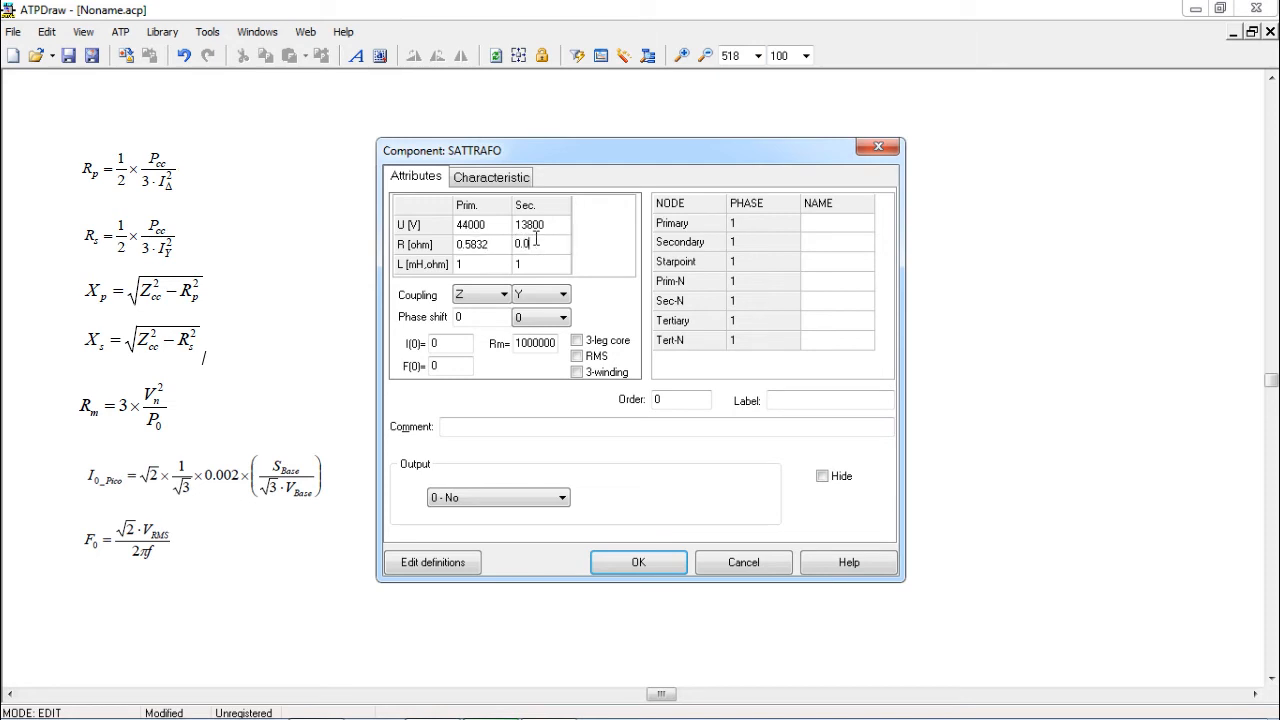
type("18")
type("3")
Set the winding inductance values (L) to 12.4554 for the primary and 0.4084 for the secondary
left_click(481, 264)
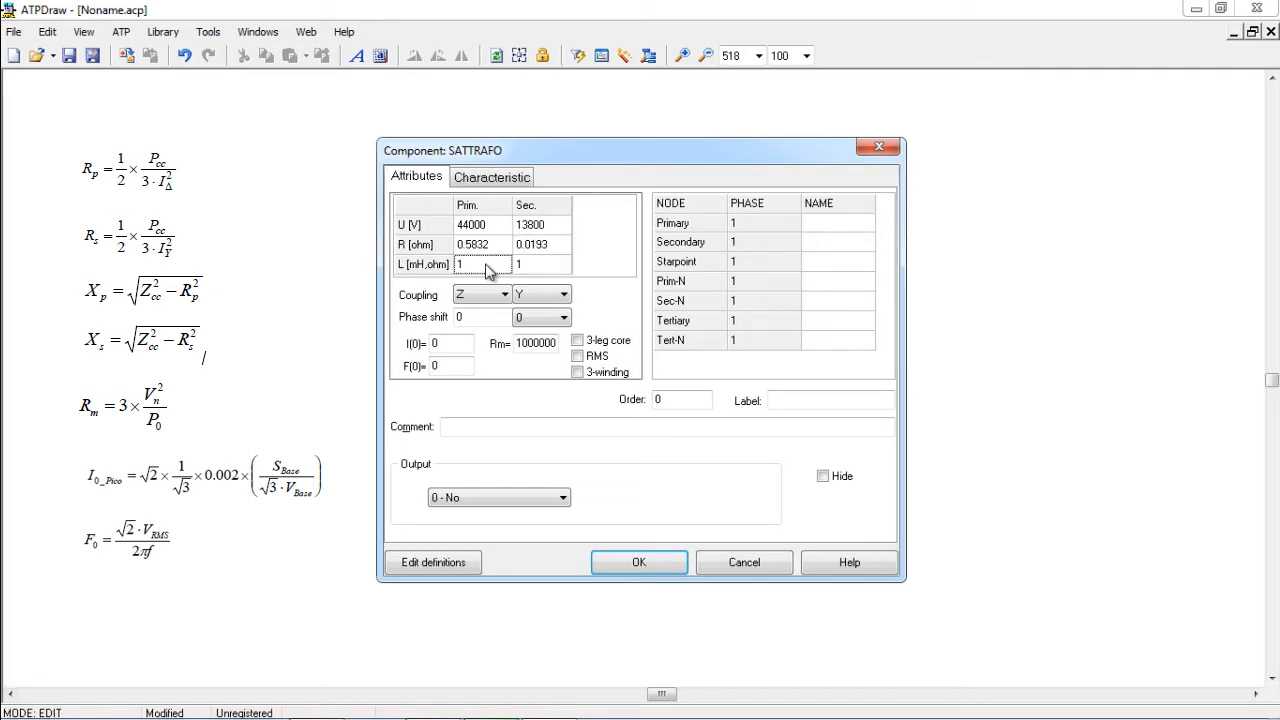
type("2.45")
type("56")
left_click(527, 266)
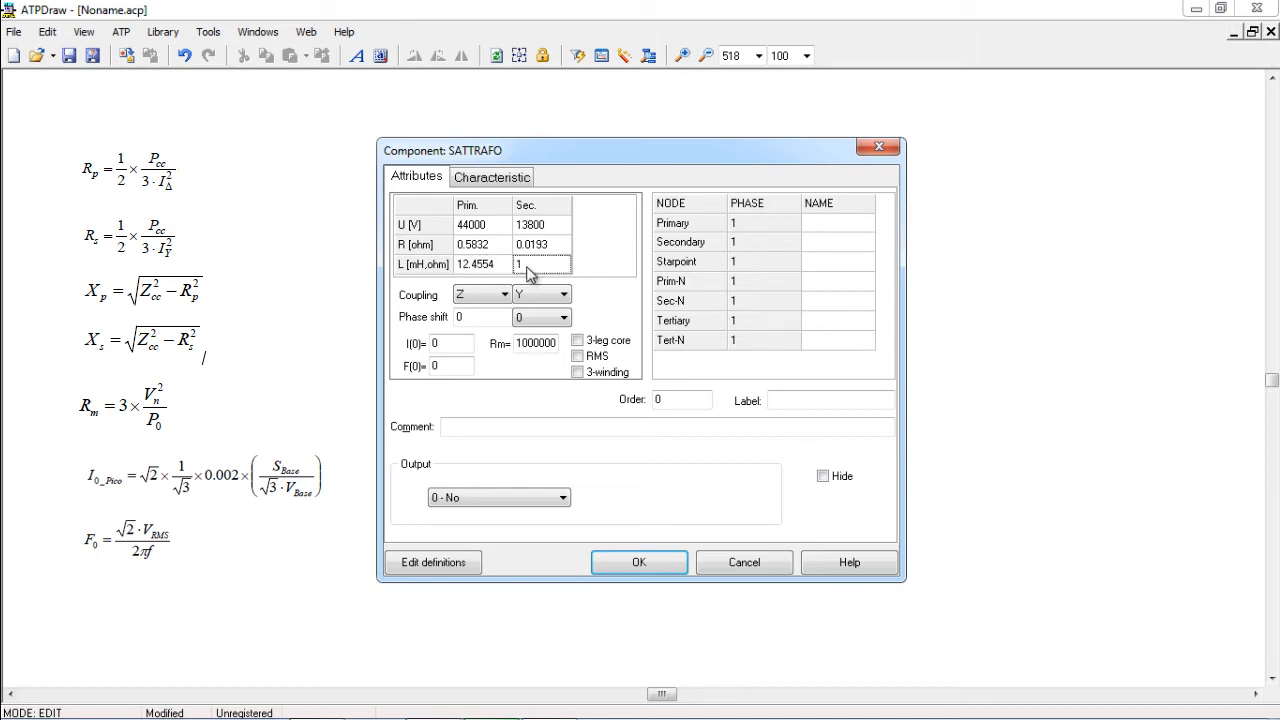
key("BackSpace")
type("0.4084")
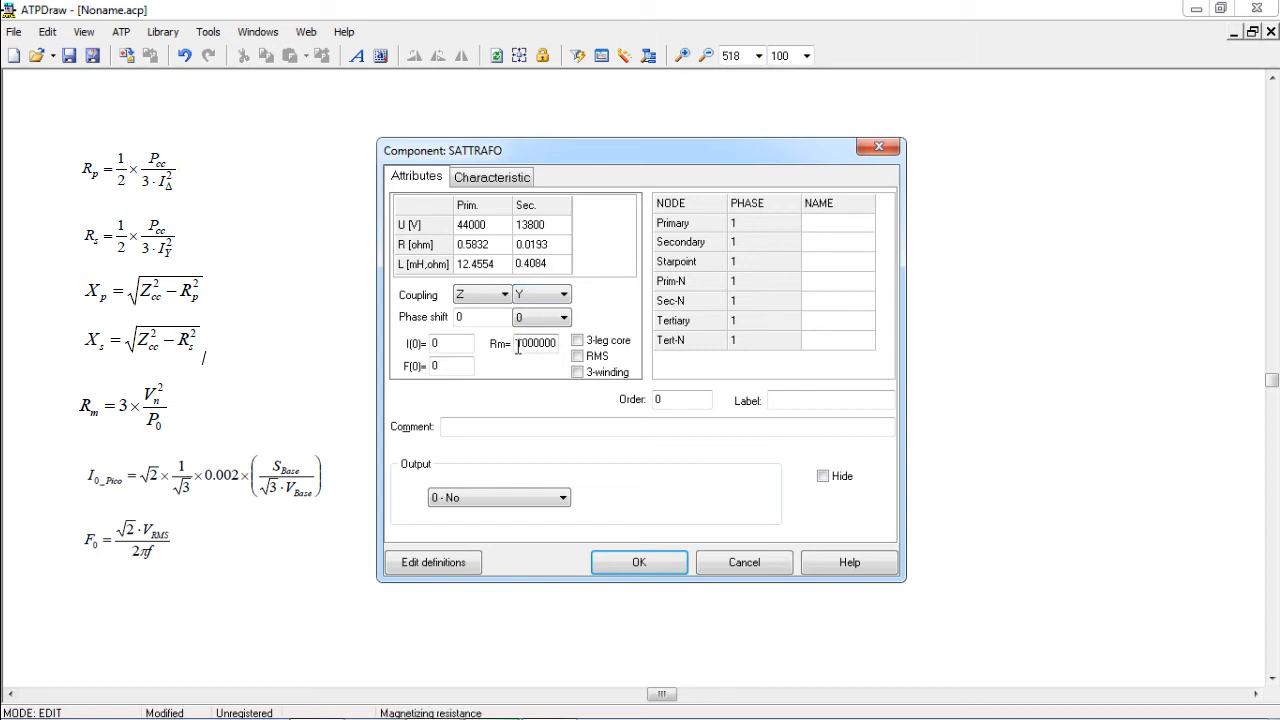
Set the transformer's magnetizing resistance Rm to 446082
left_click_drag(518, 345, 568, 356)
key("BackSpace")
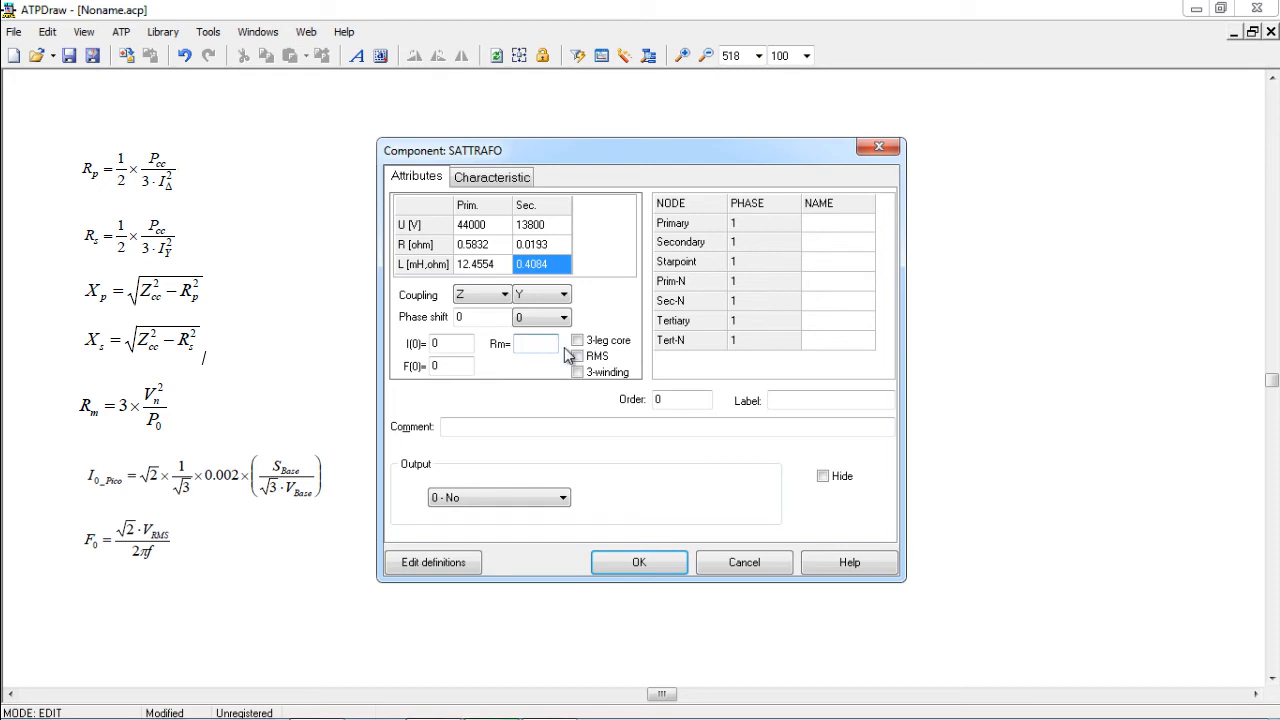
type("446082")
Set the magnetizing current I(0) to 0.3428 and the flux linkage F(0) to 165.05
left_click(460, 343)
type("0.")
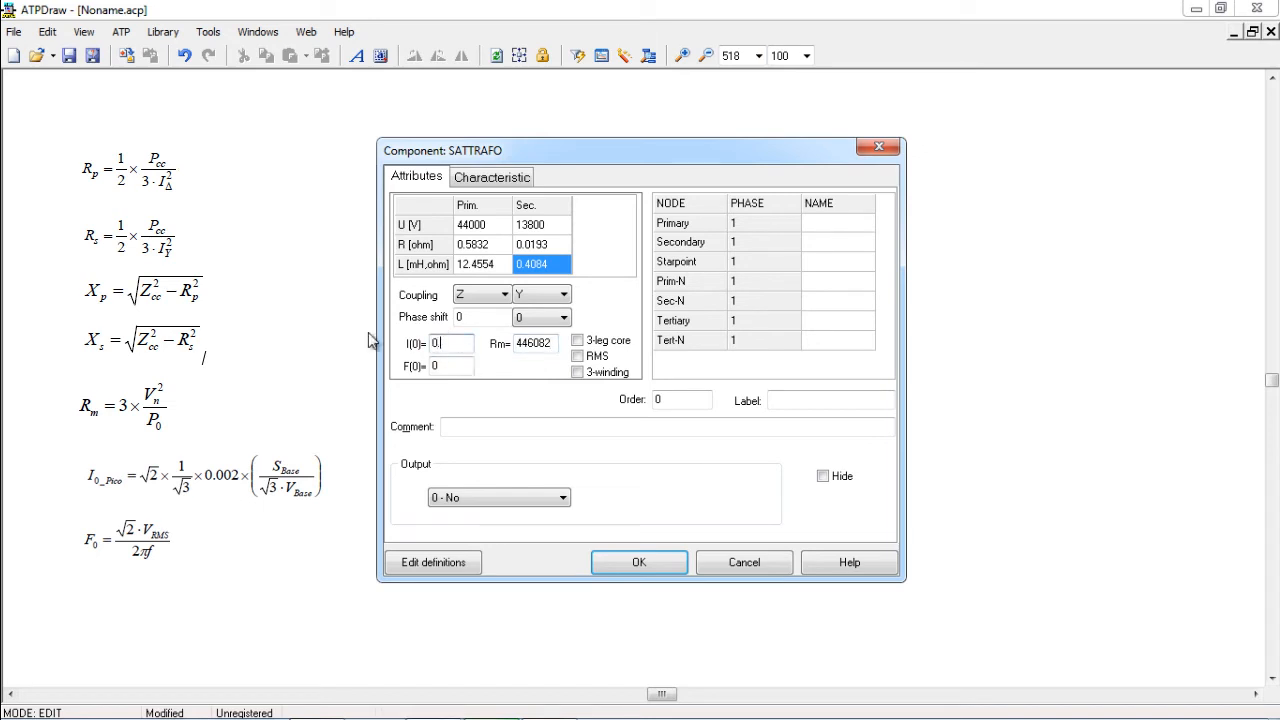
type("3428")
left_click(459, 366)
key("BackSpace")
type("165")
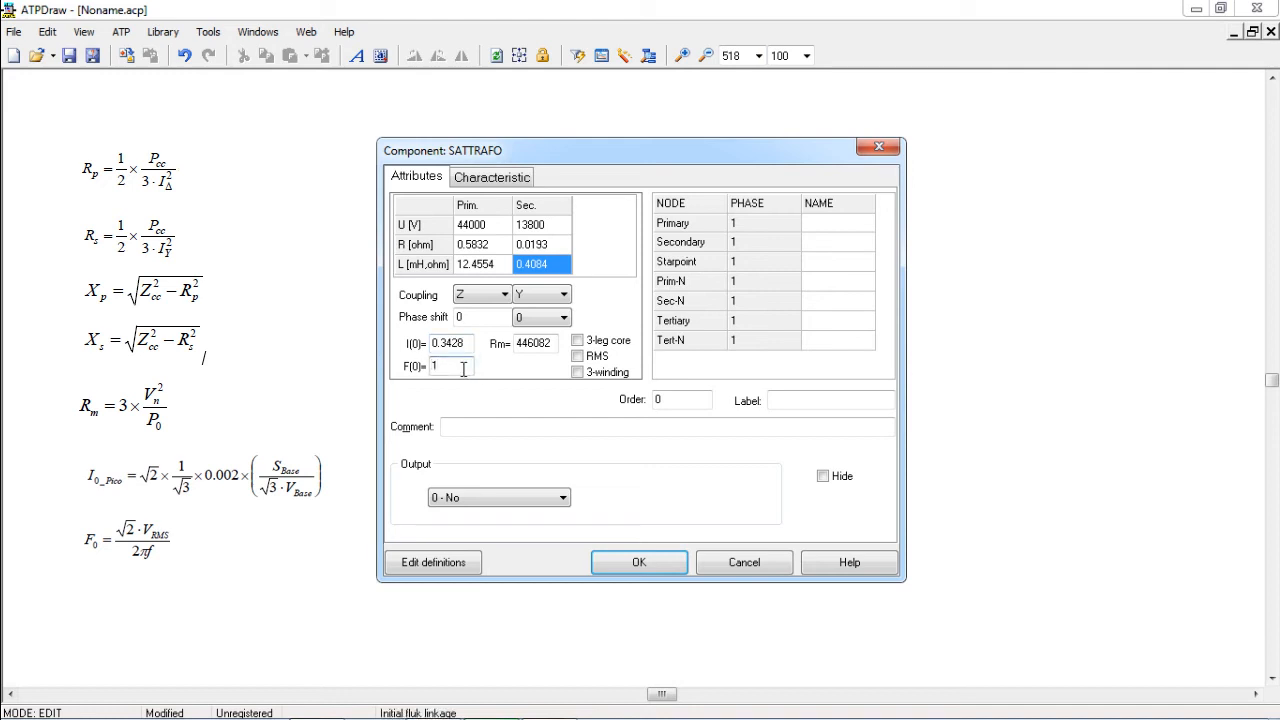
type(".05")
Set the primary coupling to D with a phase shift of 150, and enable the RMS option
left_click(503, 294)
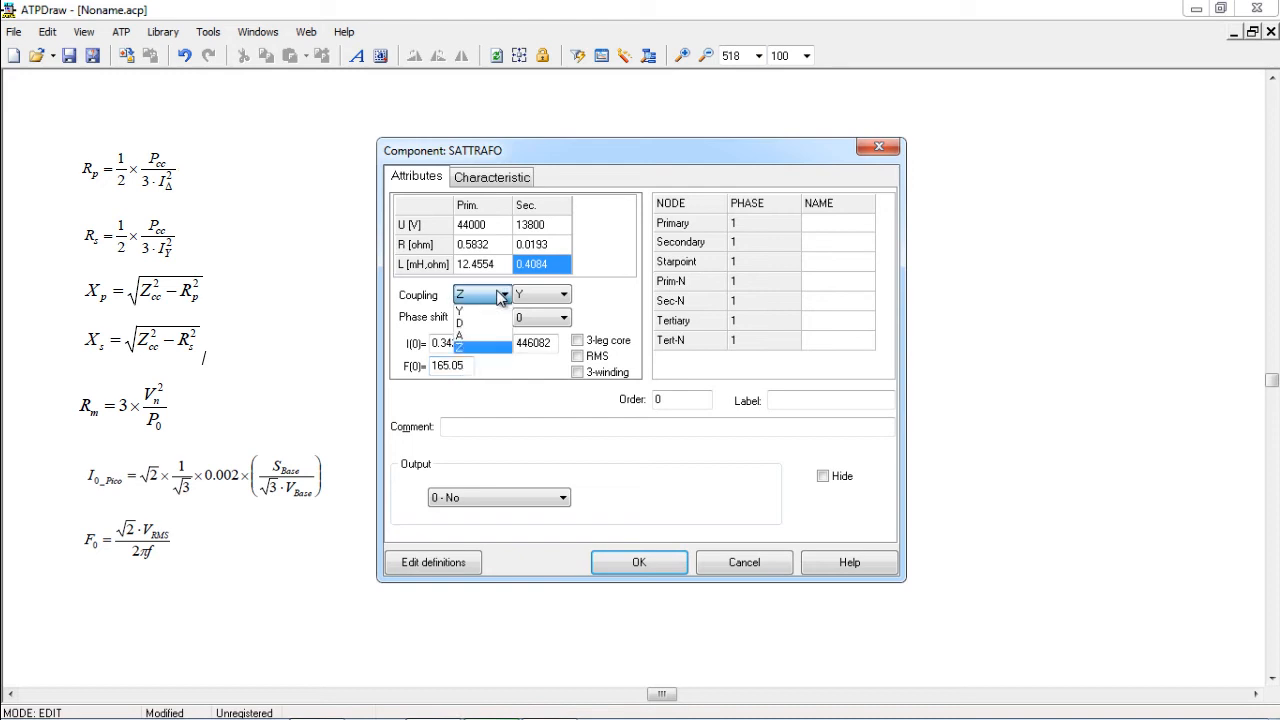
left_click(489, 322)
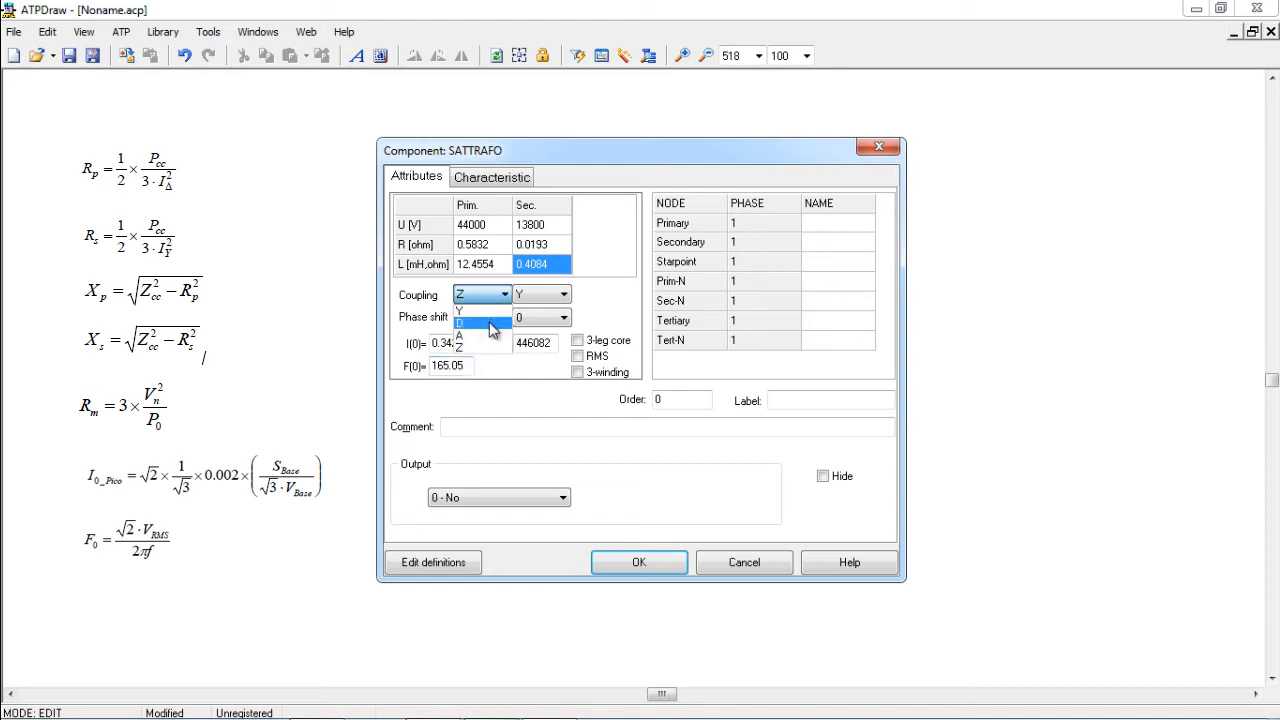
left_click(535, 318)
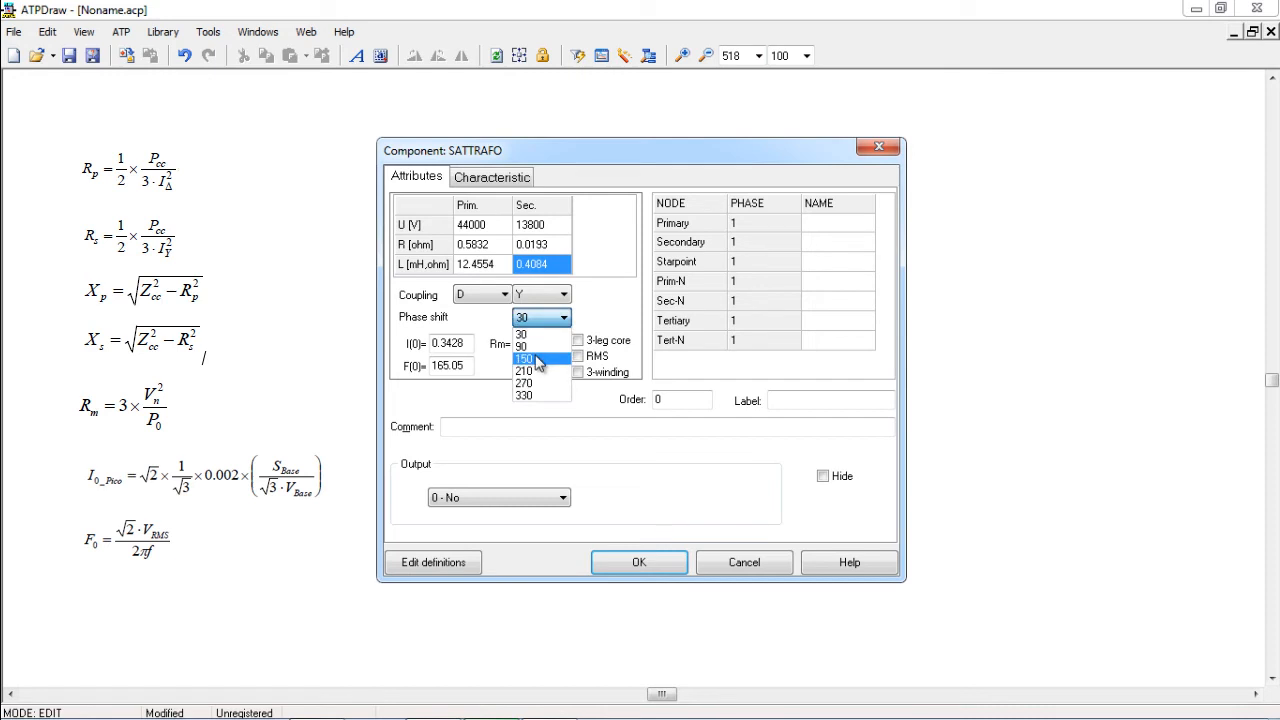
left_click(539, 360)
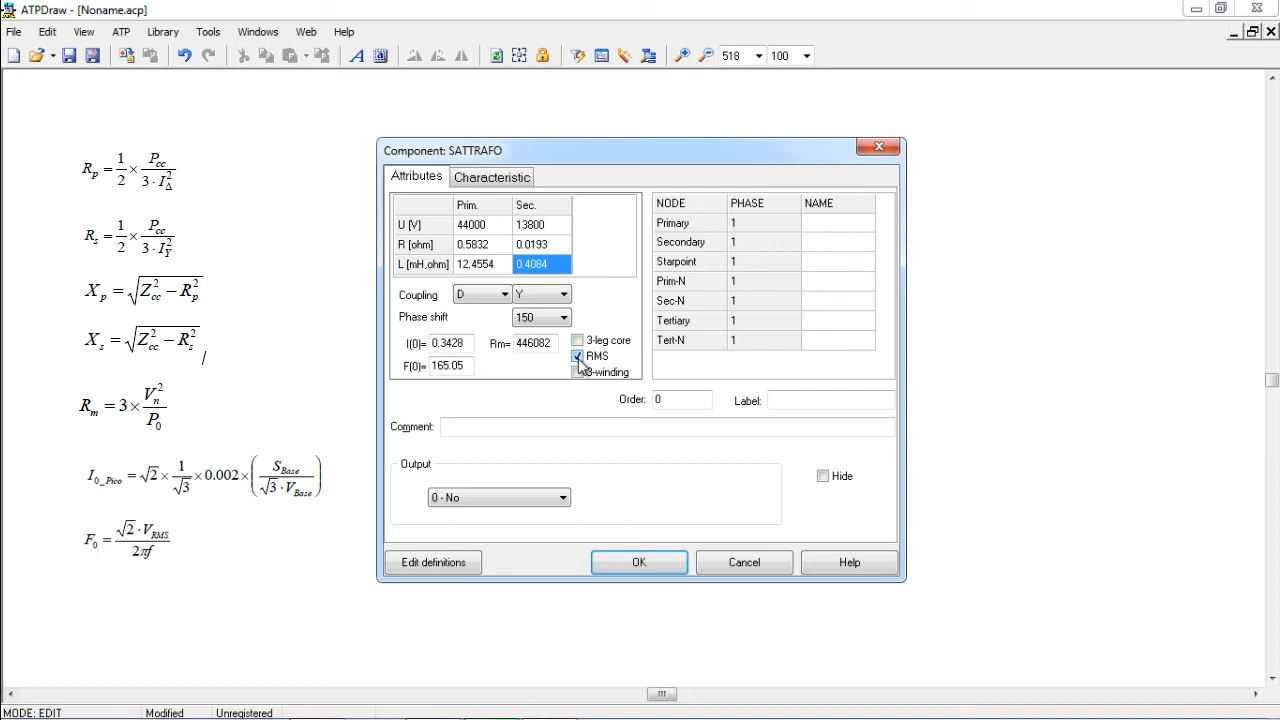
Add three RMS points to the primary saturation characteristic: 0.1575 A at 39600 V, 0.2424 A at 44000 V and 0.3757 A at 48400 V
left_click(494, 180)
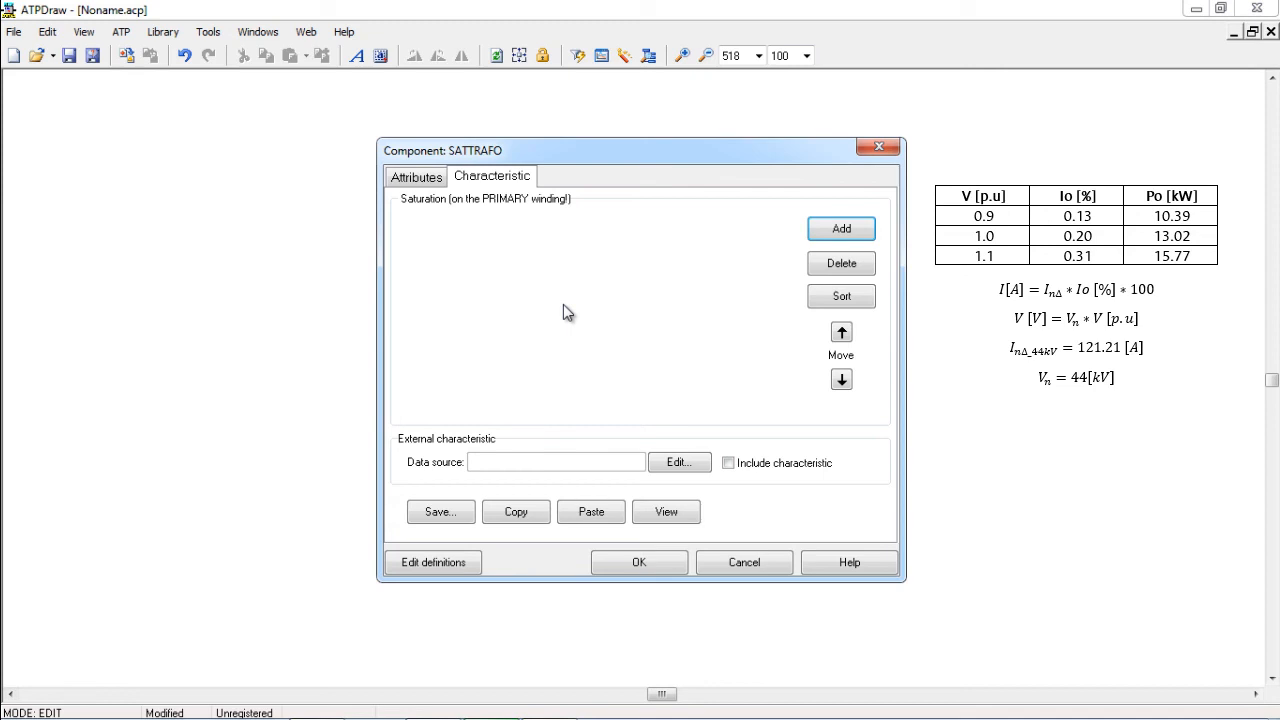
left_click(825, 233)
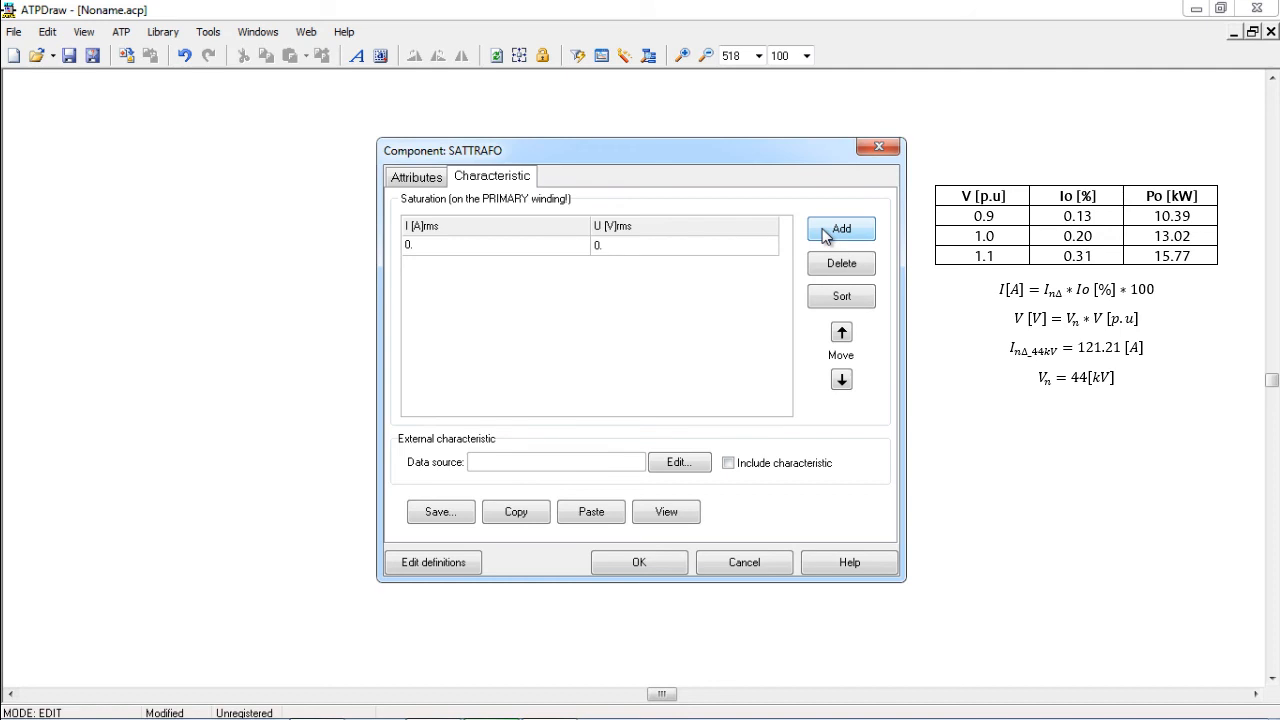
left_click(825, 233)
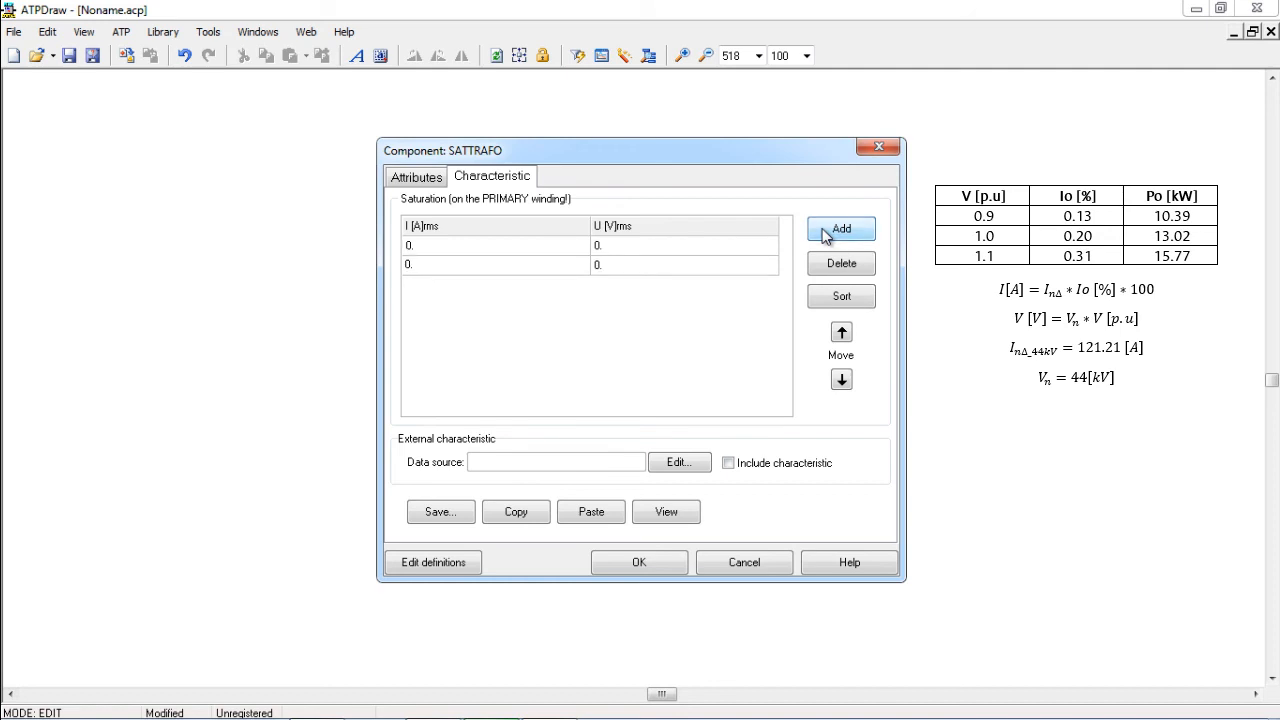
left_click(825, 233)
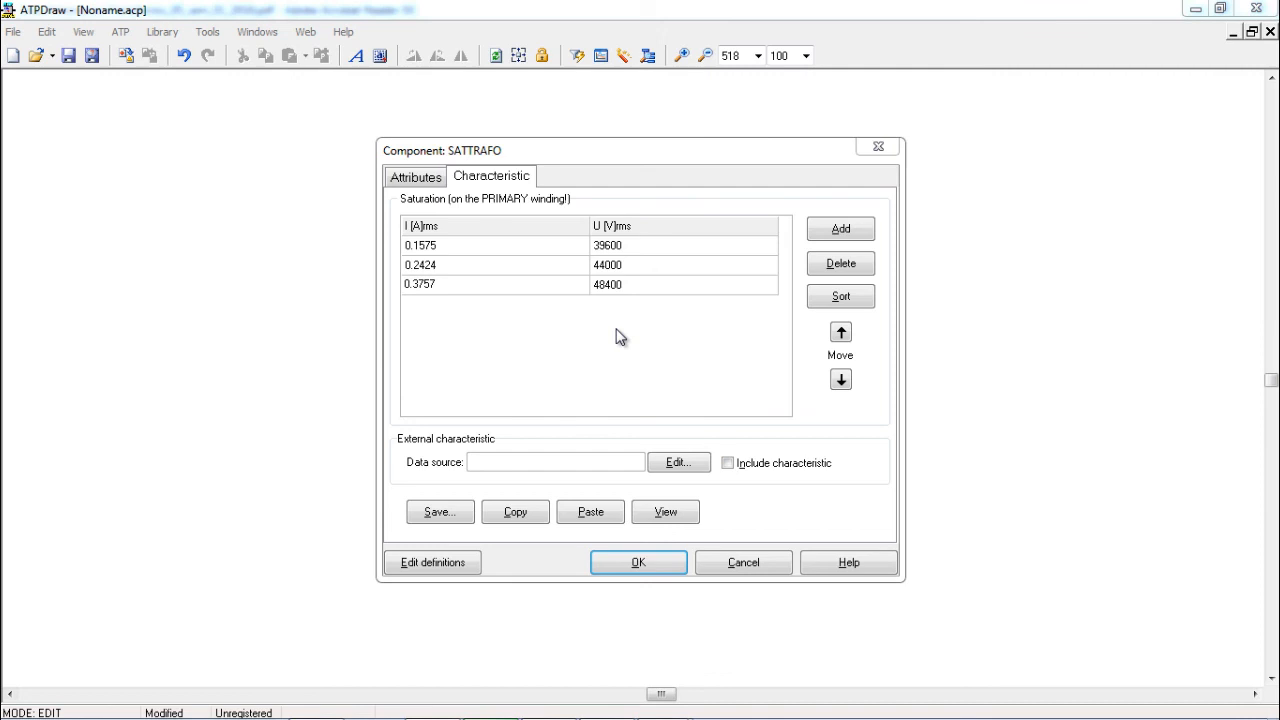
Check the chart of the saturation characteristic, close it, and accept the transformer settings
left_click(666, 512)
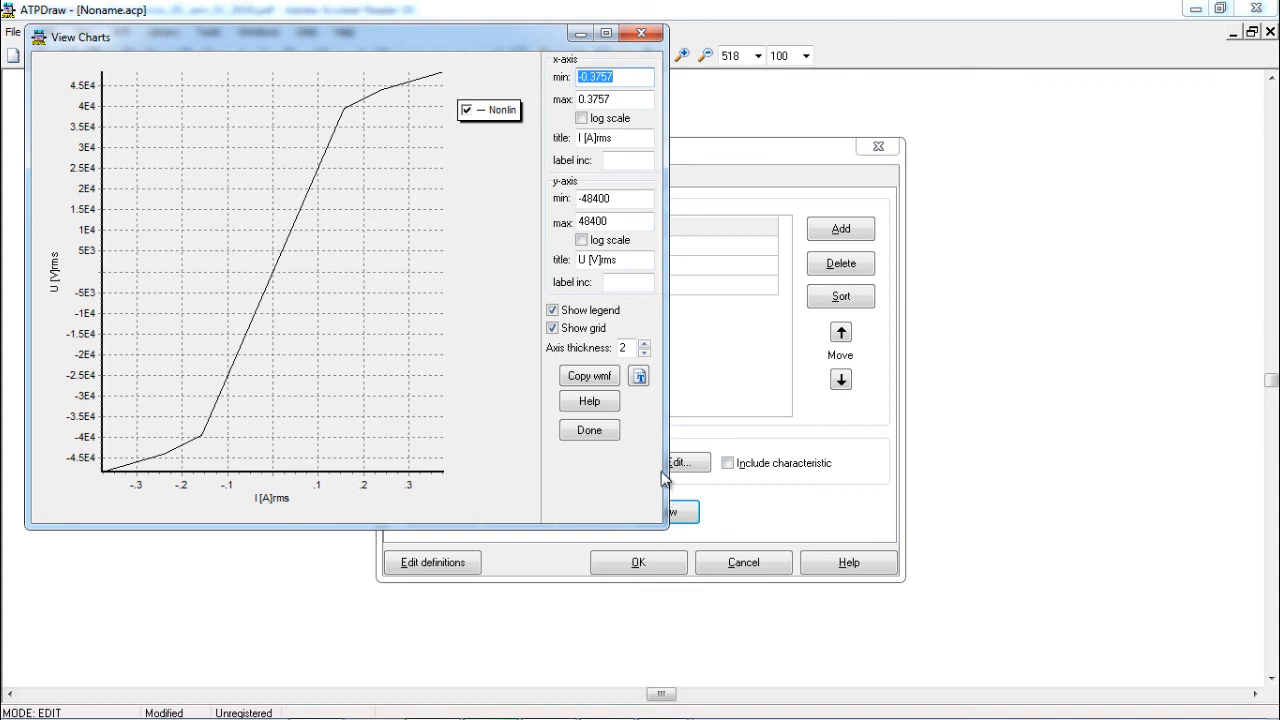
left_click(641, 34)
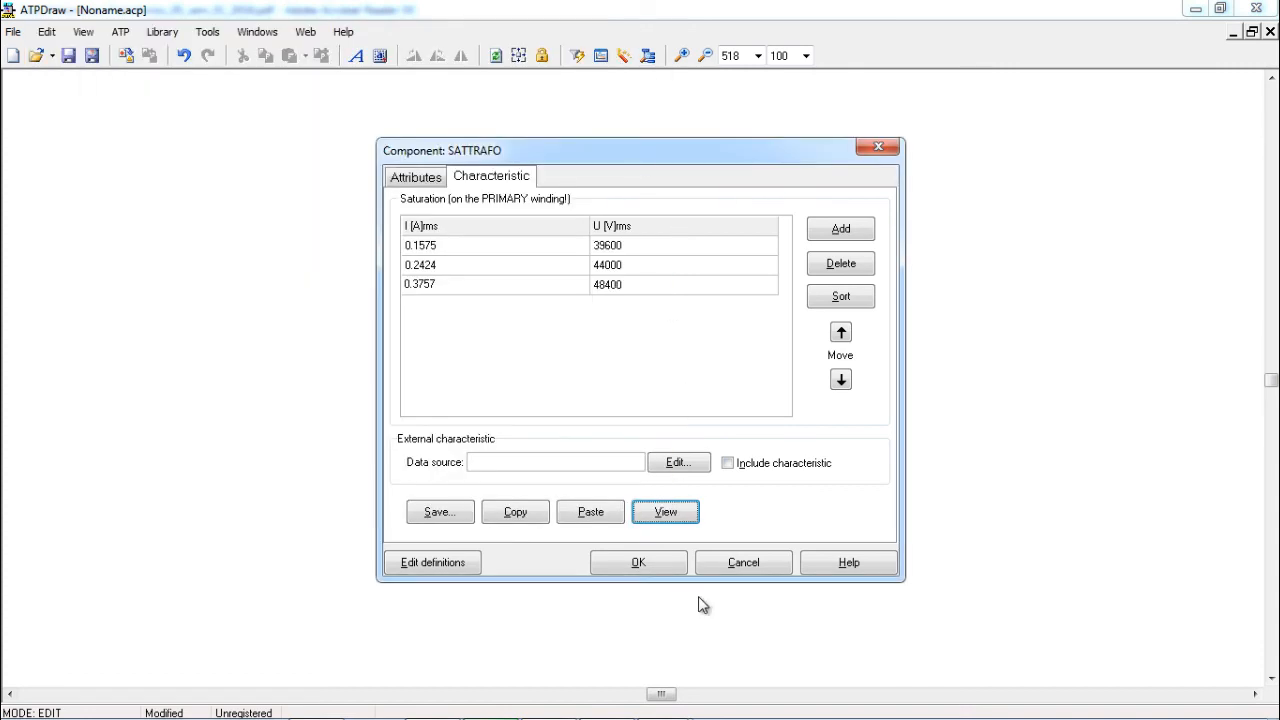
left_click(663, 567)
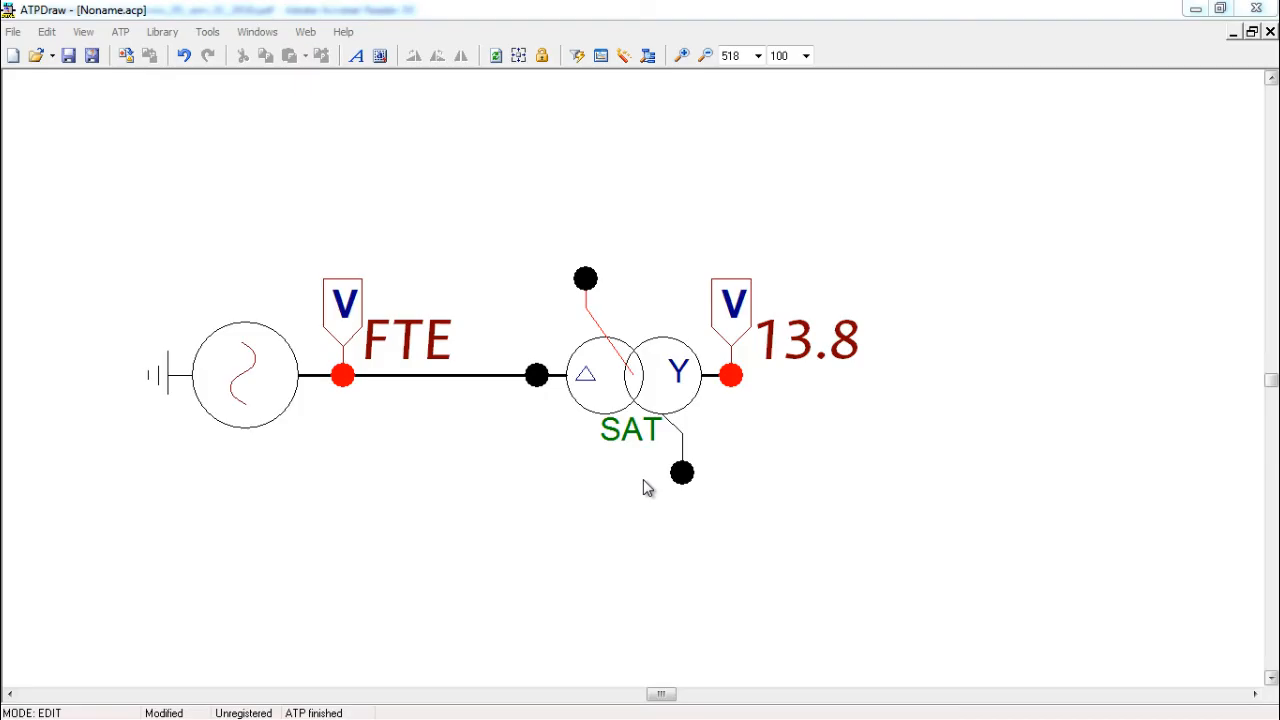
Review the AC source's parameters and run the ATP simulation of the circuit
double_click(266, 407)
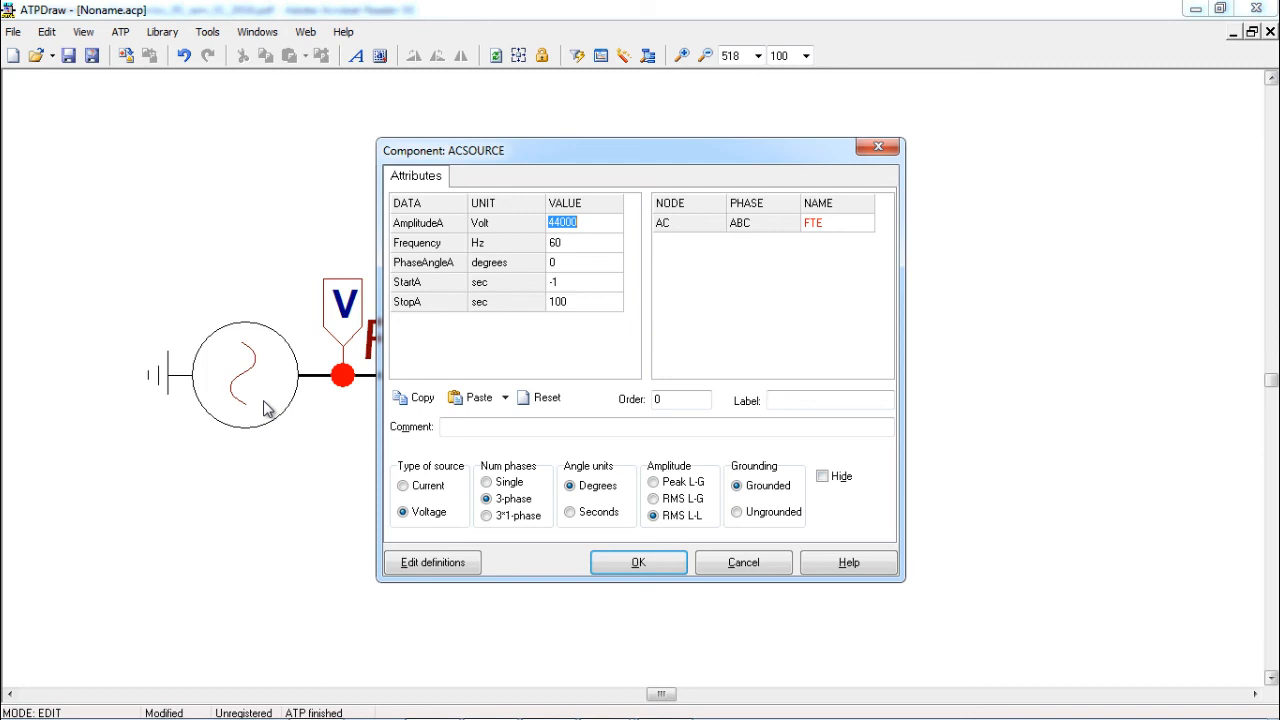
left_click(636, 562)
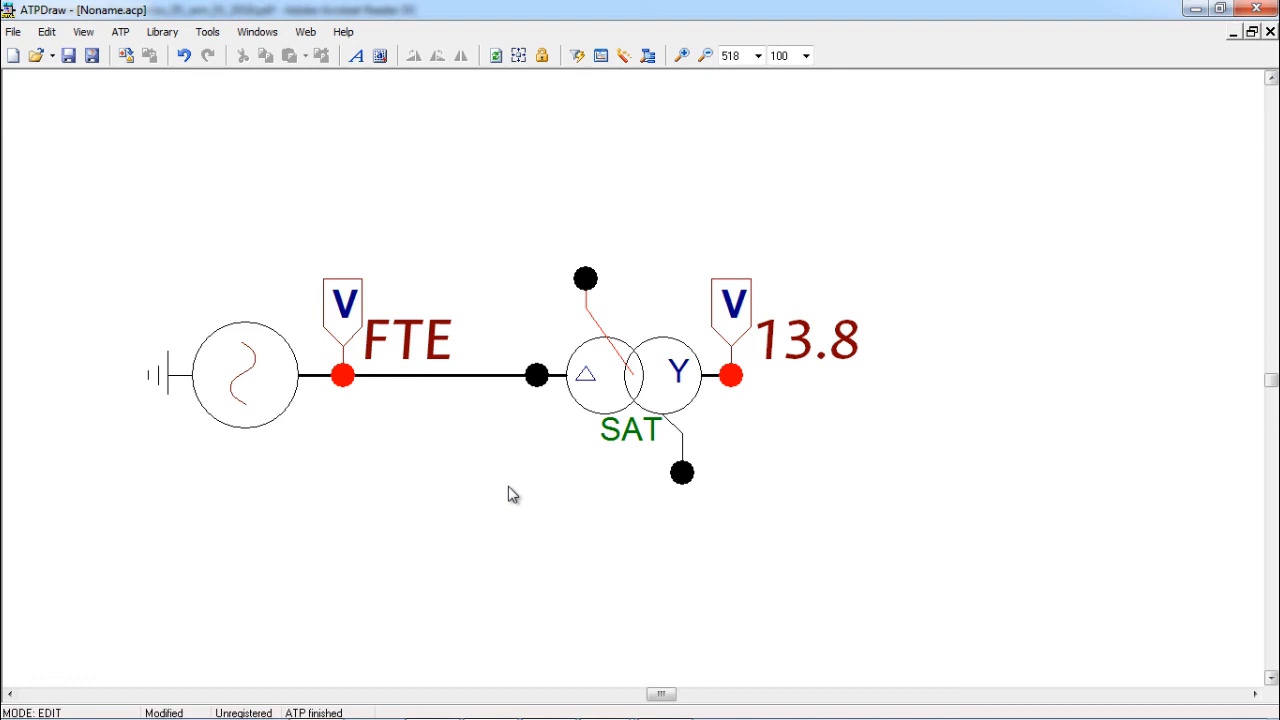
left_click(579, 56)
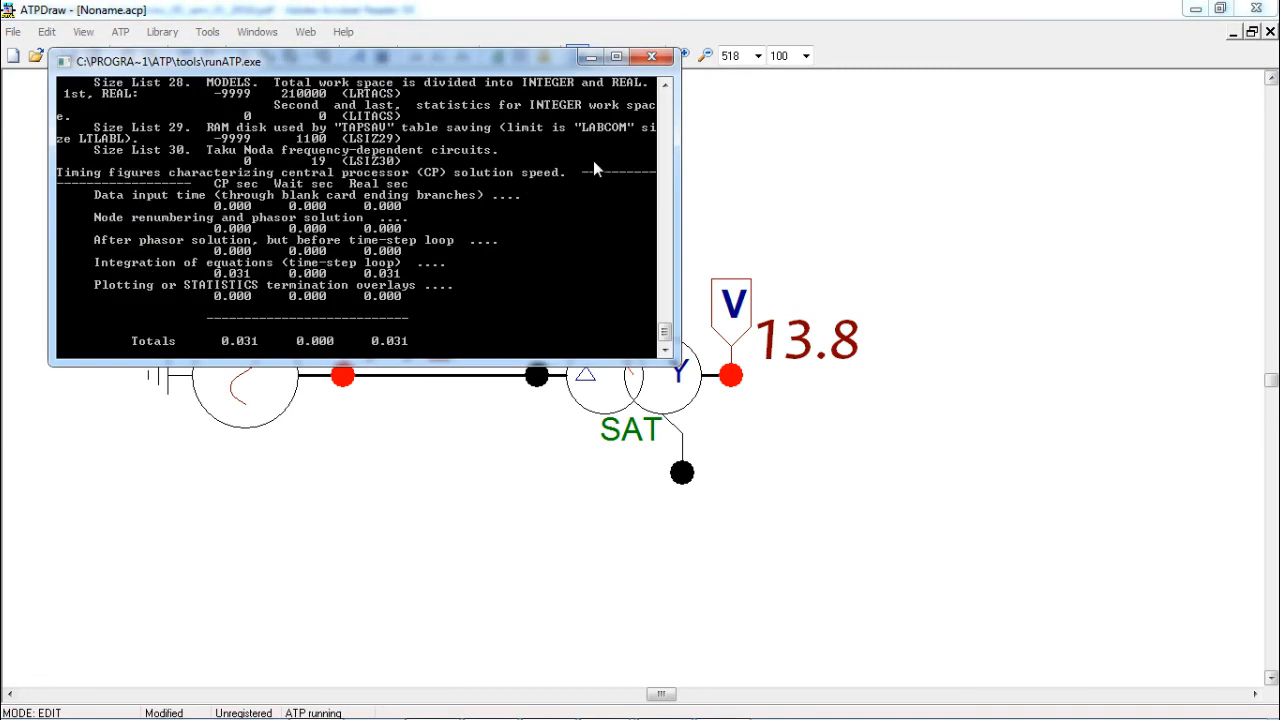
key("Return")
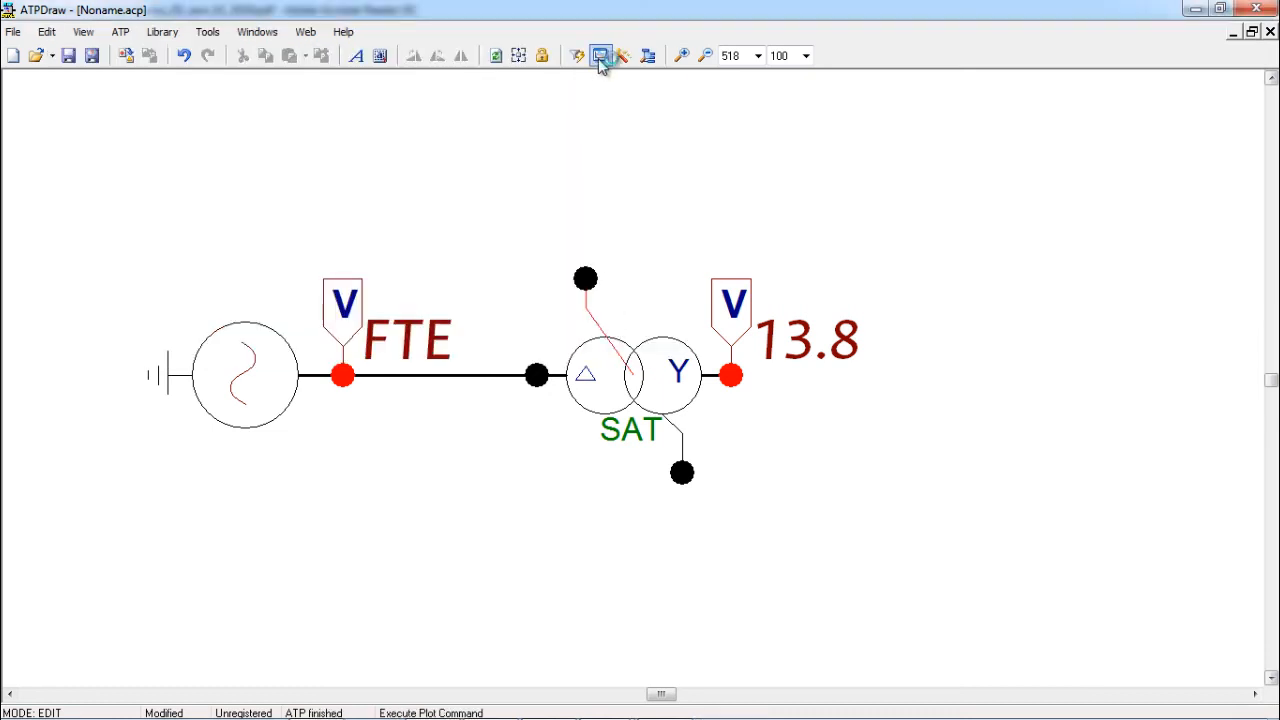
Open the results in PlotXY, plot v:FTEA and v:13.8A against time, and enlarge the plot window
left_click(600, 57)
left_click(60, 162)
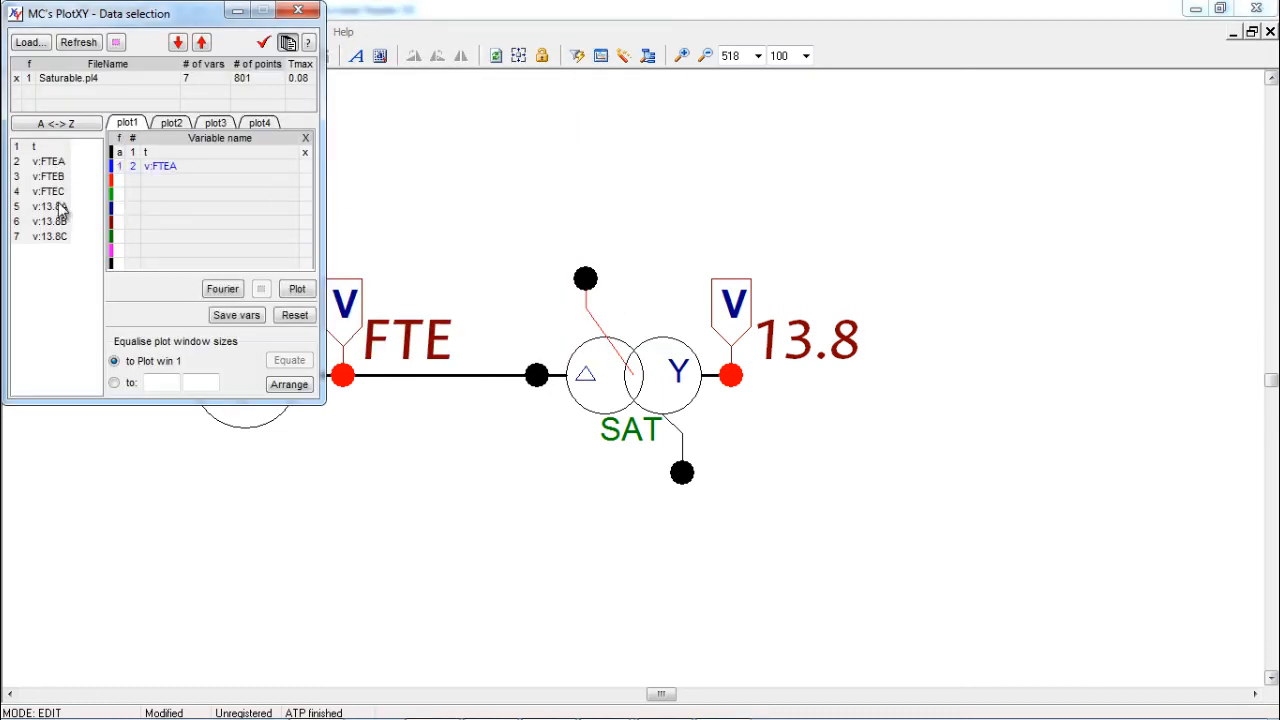
left_click(58, 207)
left_click(297, 288)
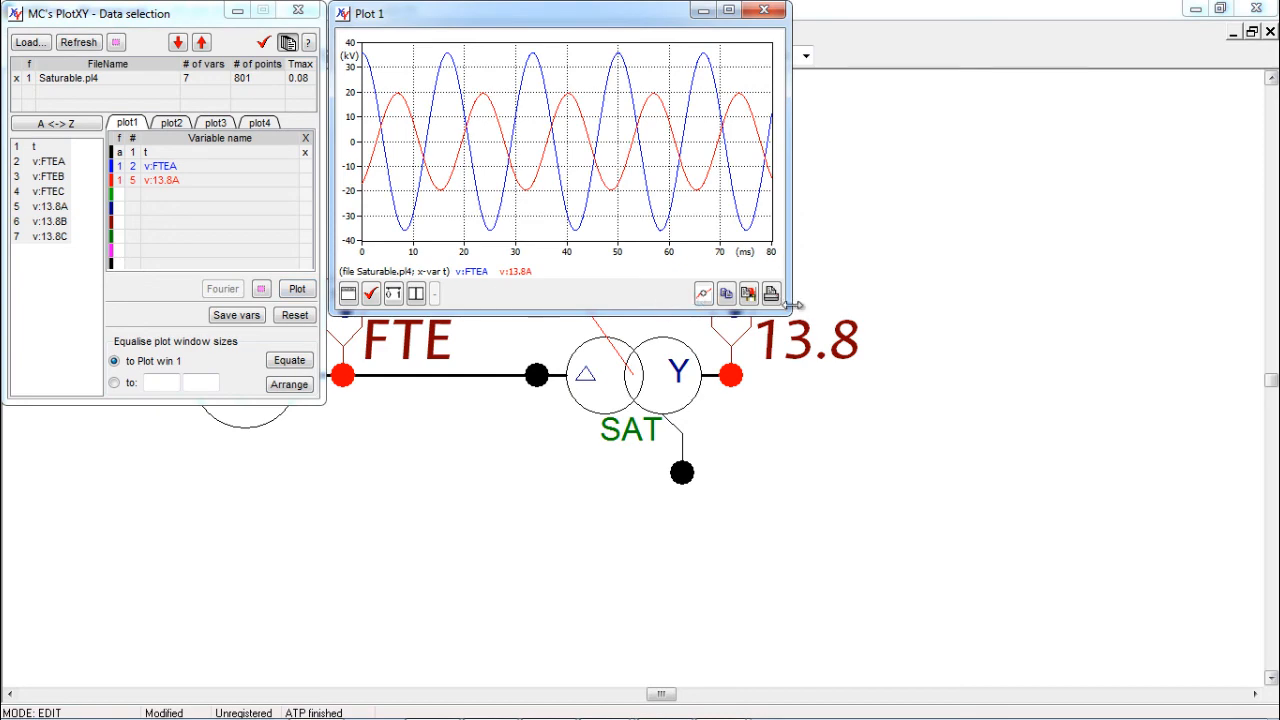
left_click_drag(782, 311, 1252, 602)
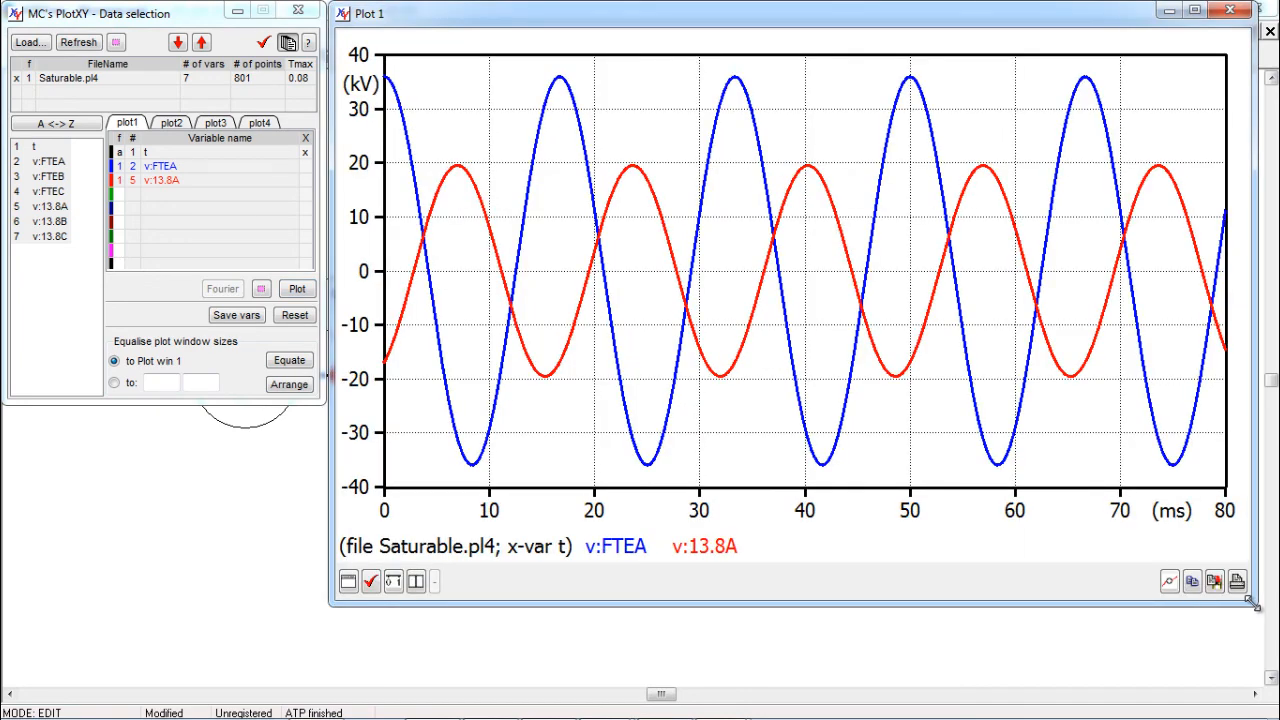